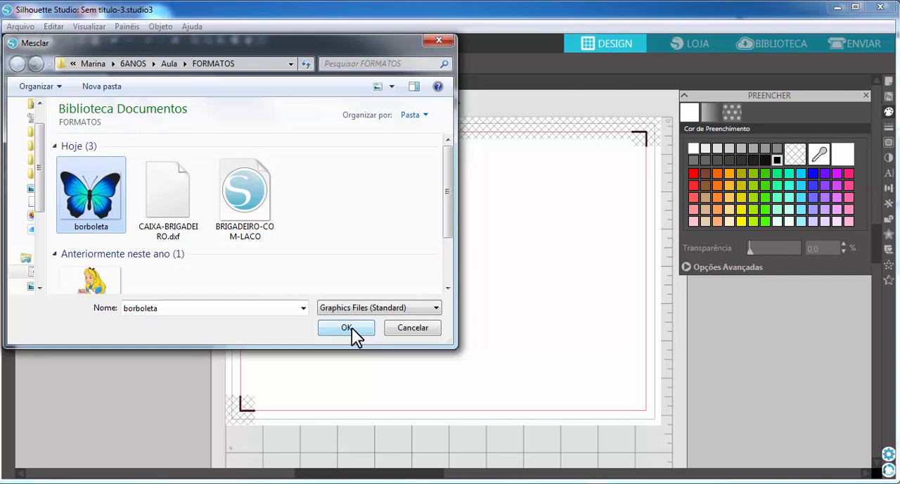
Step: Merge the borboleta image into the document and move it toward the centre of the page
{"action": "left_click", "coordinate": [351, 328]}
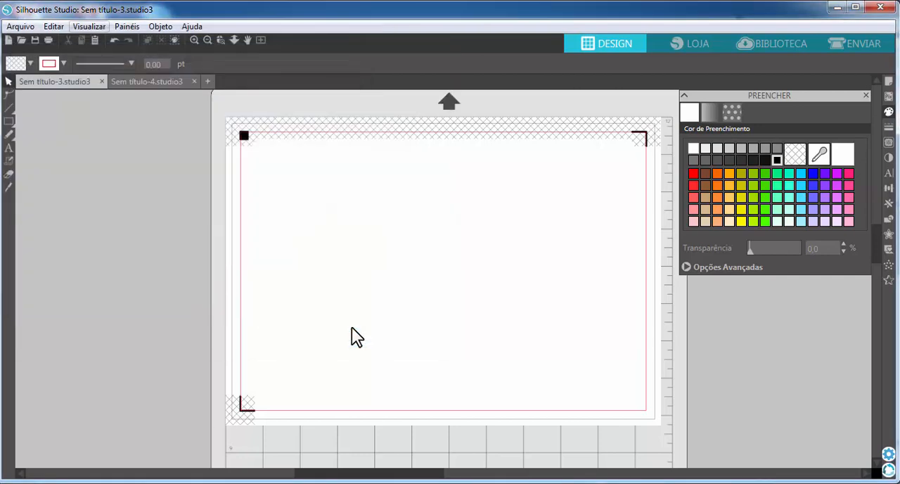
{"action": "left_click_drag", "start_coordinate": [344, 226], "coordinate": [453, 312]}
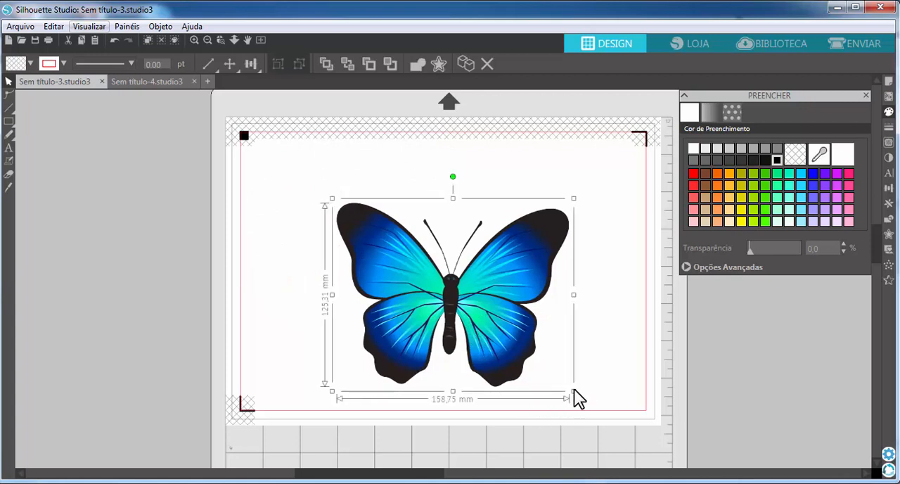
Step: Shrink the butterfly proportionally to about 73 mm wide by 58 mm high
{"action": "left_click", "coordinate": [574, 388]}
{"action": "left_click", "coordinate": [486, 345]}
{"action": "left_click_drag", "start_coordinate": [574, 392], "coordinate": [475, 286]}
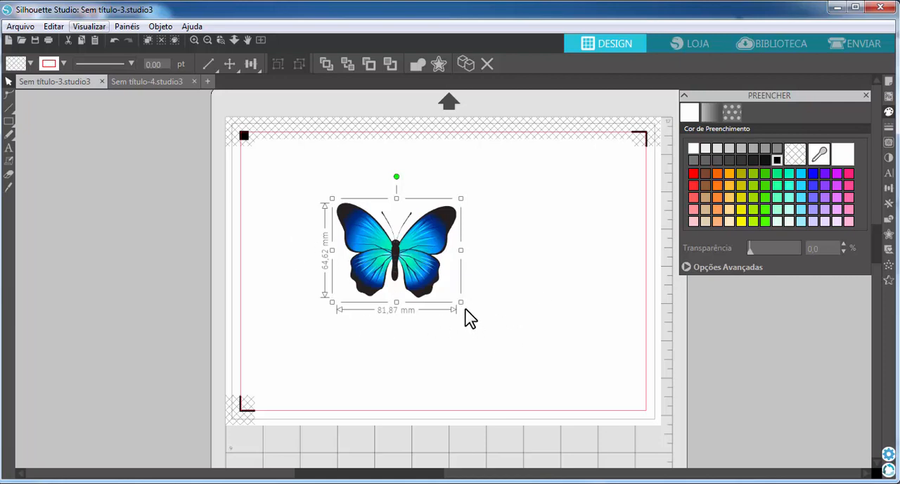
{"action": "left_click_drag", "start_coordinate": [460, 302], "coordinate": [453, 289]}
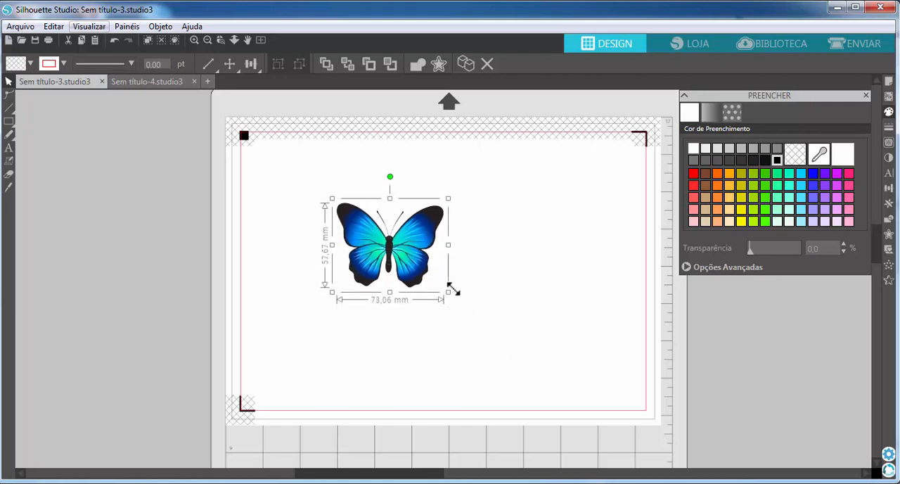
Step: Reselect the butterfly and enlarge it proportionally to about 142 mm wide by 112 mm high
{"action": "left_click", "coordinate": [508, 345]}
{"action": "left_click", "coordinate": [395, 281]}
{"action": "left_click_drag", "start_coordinate": [447, 294], "coordinate": [536, 373]}
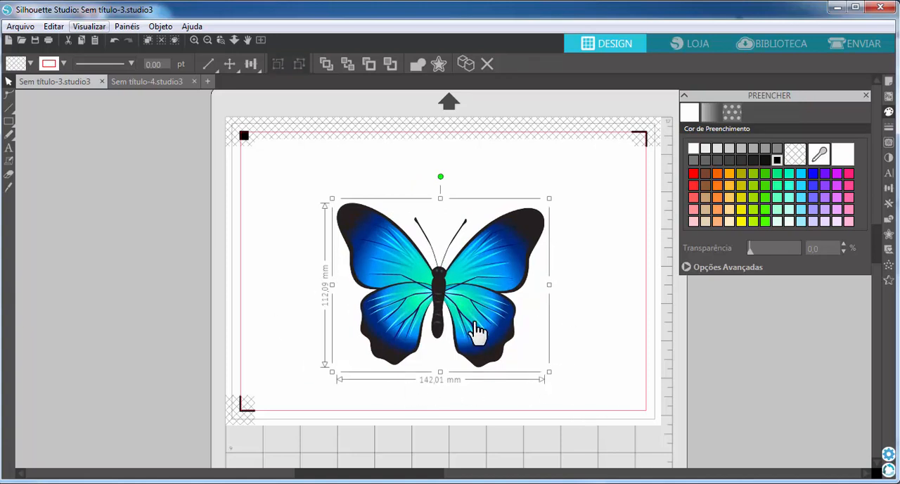
Step: Reduce the butterfly proportionally to about 107 mm wide by 85 mm high and deselect it
{"action": "left_click_drag", "start_coordinate": [548, 371], "coordinate": [481, 345]}
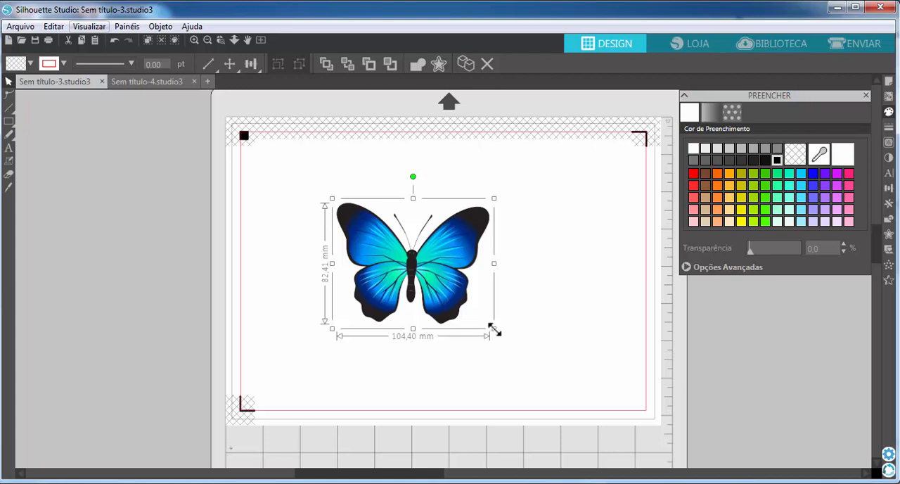
{"action": "mouse_move", "coordinate": [492, 331]}
{"action": "left_mouse_down"}
{"action": "mouse_move", "coordinate": [387, 245]}
{"action": "mouse_move", "coordinate": [466, 346]}
{"action": "mouse_move", "coordinate": [546, 416]}
{"action": "mouse_move", "coordinate": [466, 296]}
{"action": "mouse_move", "coordinate": [376, 221]}
{"action": "mouse_move", "coordinate": [517, 378]}
{"action": "mouse_move", "coordinate": [529, 369]}
{"action": "mouse_move", "coordinate": [494, 339]}
{"action": "left_mouse_up"}
{"action": "left_click", "coordinate": [572, 344]}
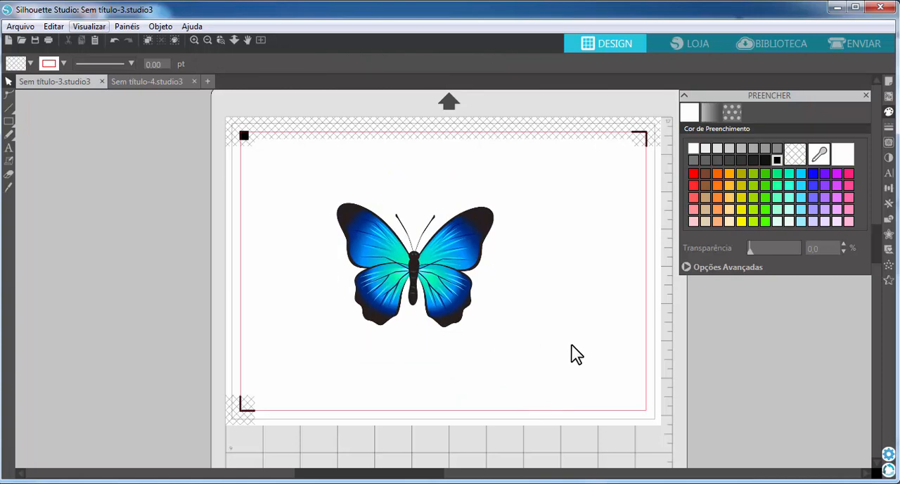
Step: Try stretching the butterfly to about 206 mm wide, and separately to about 130 mm high, undoing each distortion
{"action": "left_click", "coordinate": [450, 309]}
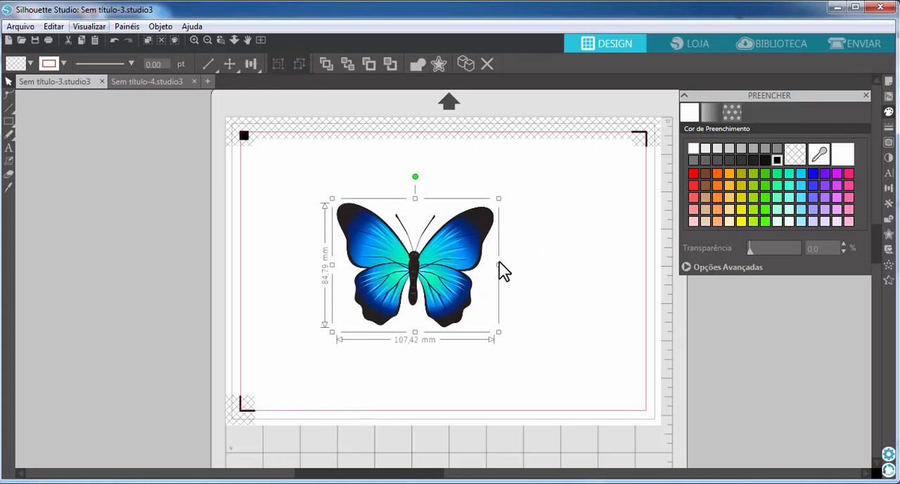
{"action": "left_click_drag", "start_coordinate": [499, 264], "coordinate": [643, 265]}
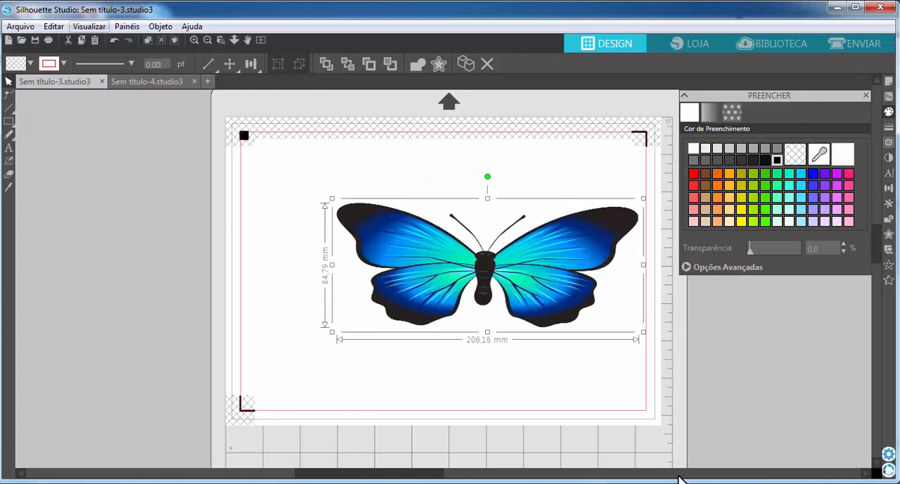
{"action": "key", "text": "ctrl+z"}
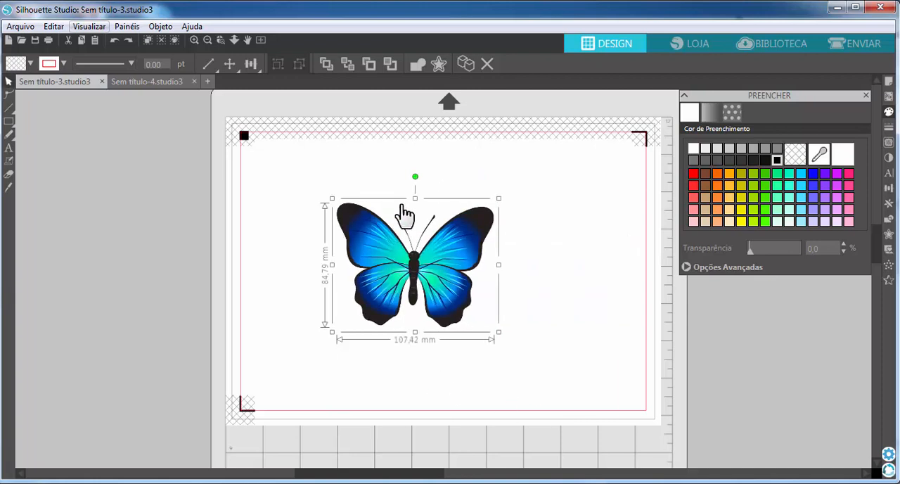
{"action": "left_click_drag", "start_coordinate": [415, 199], "coordinate": [415, 131]}
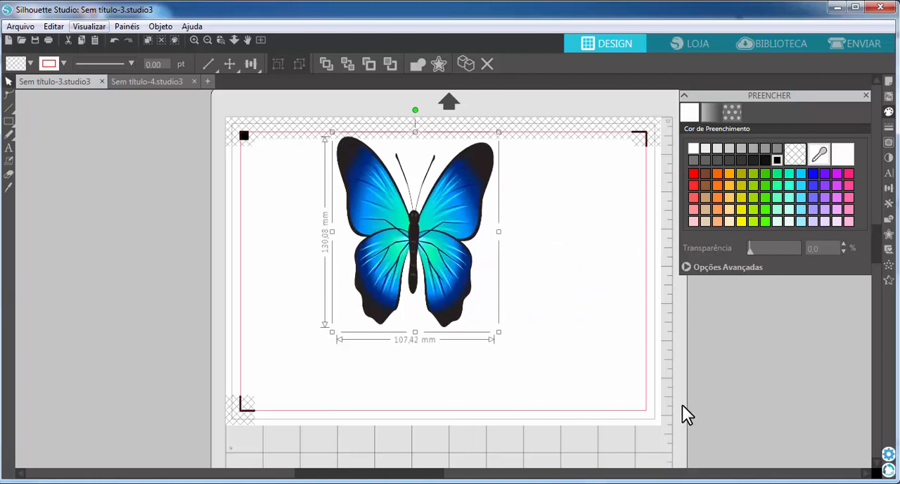
{"action": "key", "text": "ctrl+z"}
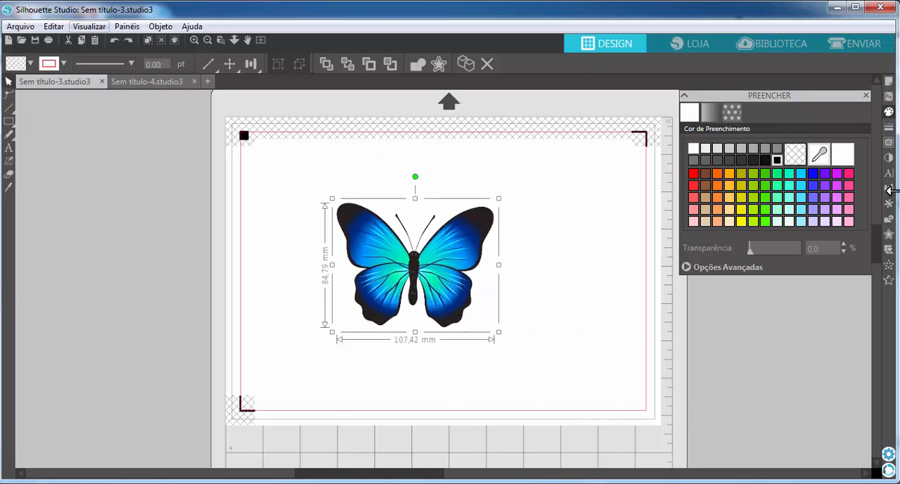
Step: Open the scale settings for the butterfly and switch the width-height proportion lock on and back off
{"action": "left_click", "coordinate": [889, 189]}
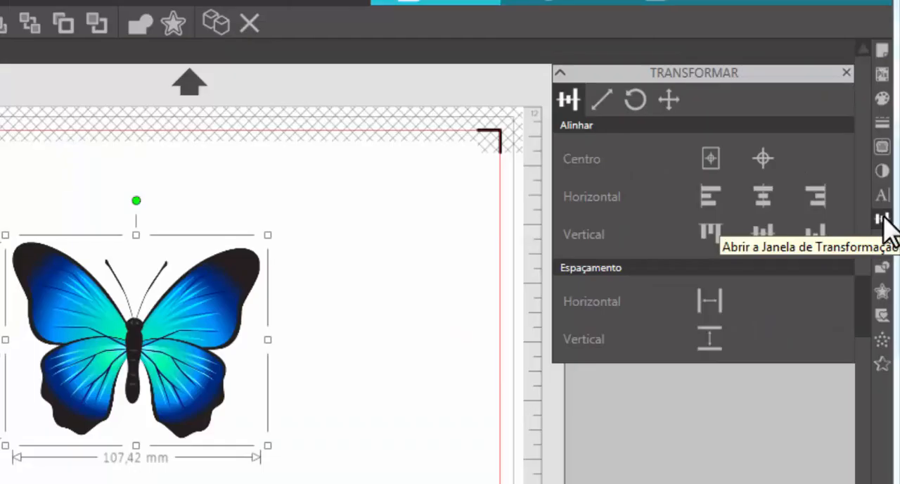
{"action": "left_click", "coordinate": [603, 99]}
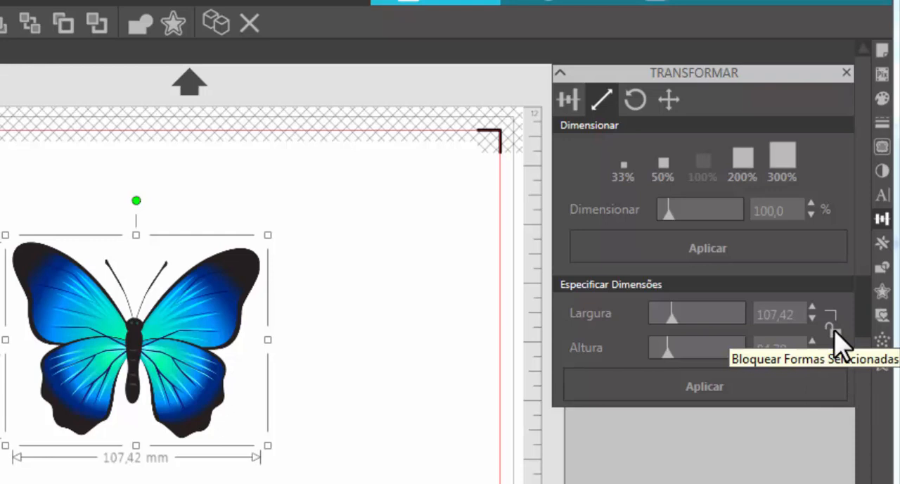
{"action": "left_click", "coordinate": [835, 330]}
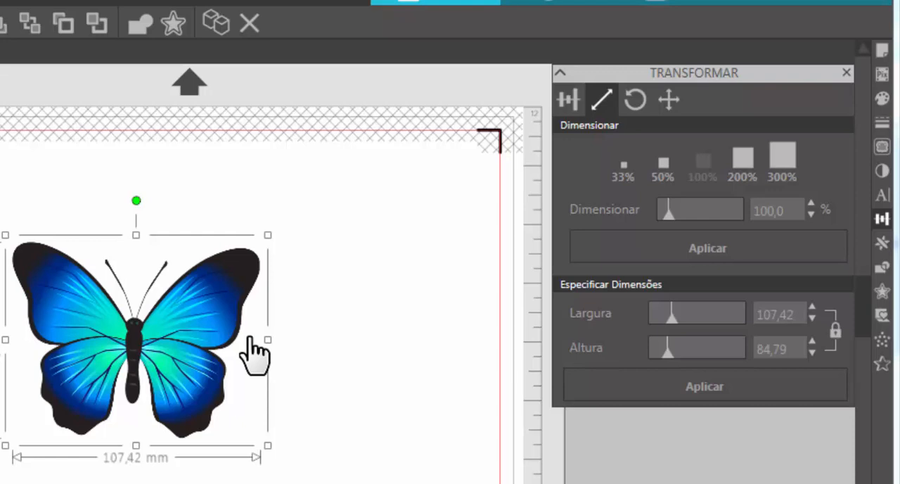
{"action": "left_click", "coordinate": [835, 331]}
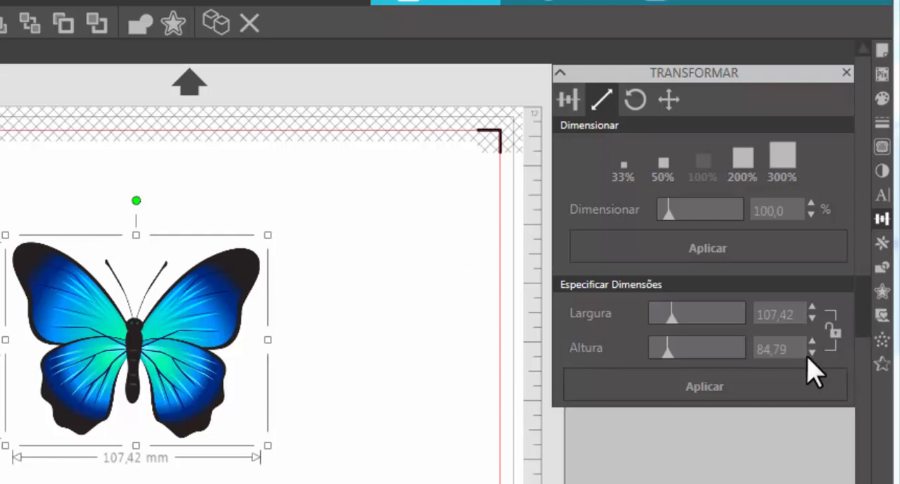
Step: Try heights of 100 mm and 120 mm for the butterfly with proportions unlocked, and undo both changes
{"action": "left_click_drag", "start_coordinate": [788, 349], "coordinate": [646, 349]}
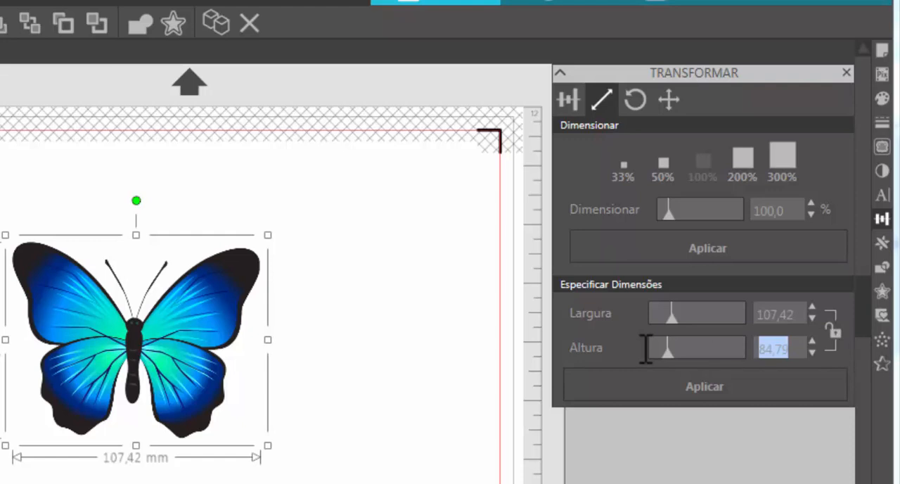
{"action": "type", "text": "100"}
{"action": "key", "text": "Return"}
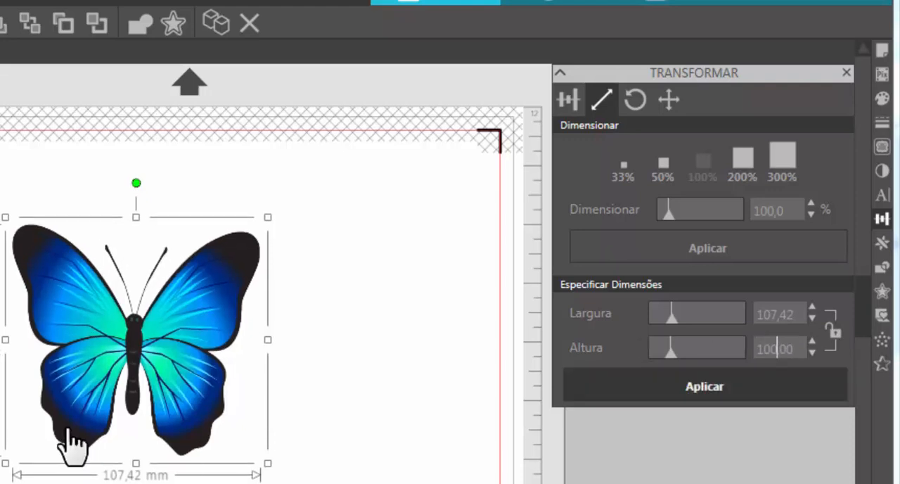
{"action": "left_click_drag", "start_coordinate": [788, 348], "coordinate": [636, 345]}
{"action": "type", "text": "1"}
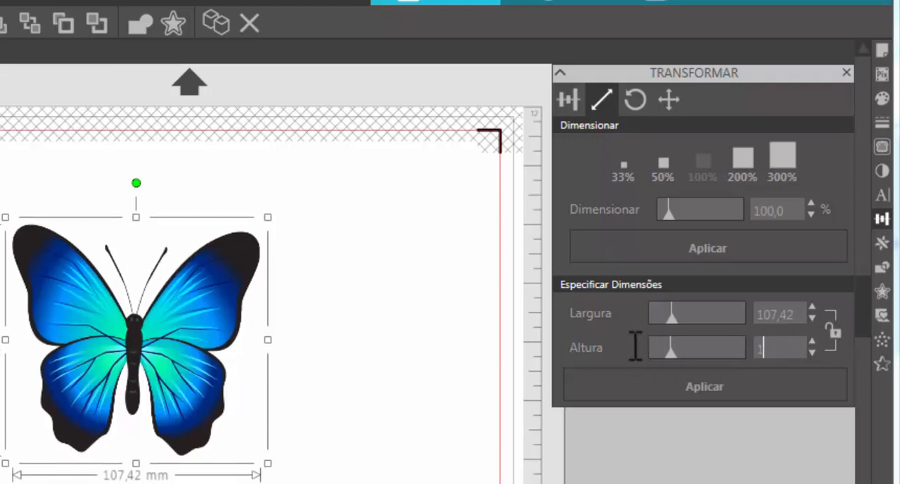
{"action": "type", "text": "20"}
{"action": "key", "text": "Return"}
{"action": "key", "text": "ctrl+z"}
{"action": "key", "text": "ctrl+z"}
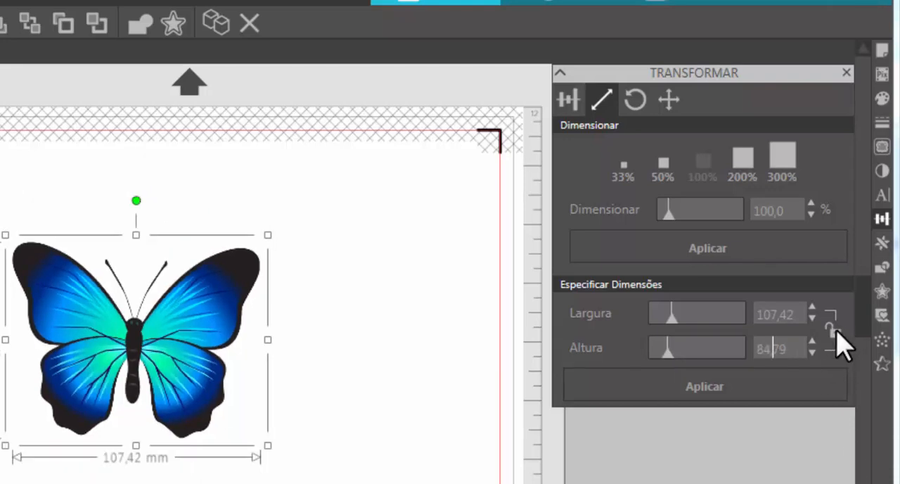
Step: Lock the butterfly's proportions and apply a height of 50 mm
{"action": "left_click", "coordinate": [834, 330]}
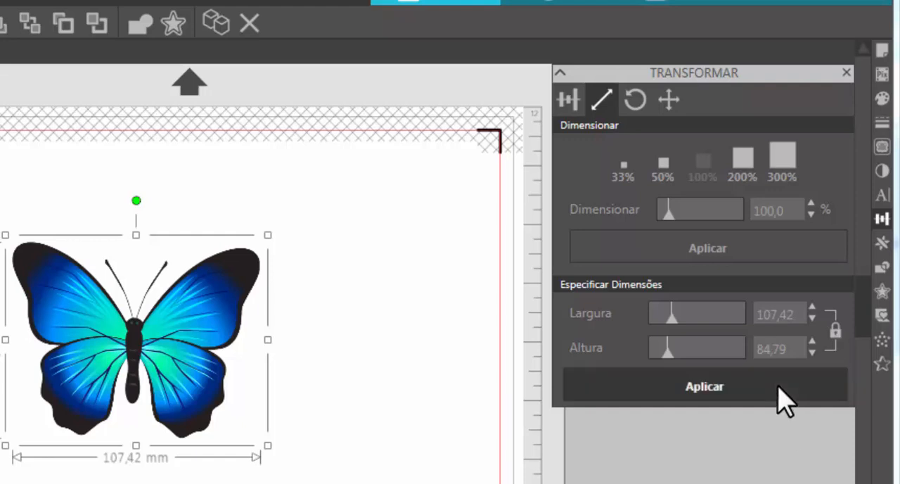
{"action": "double_click", "coordinate": [794, 347]}
{"action": "key", "text": "BackSpace"}
{"action": "type", "text": "50"}
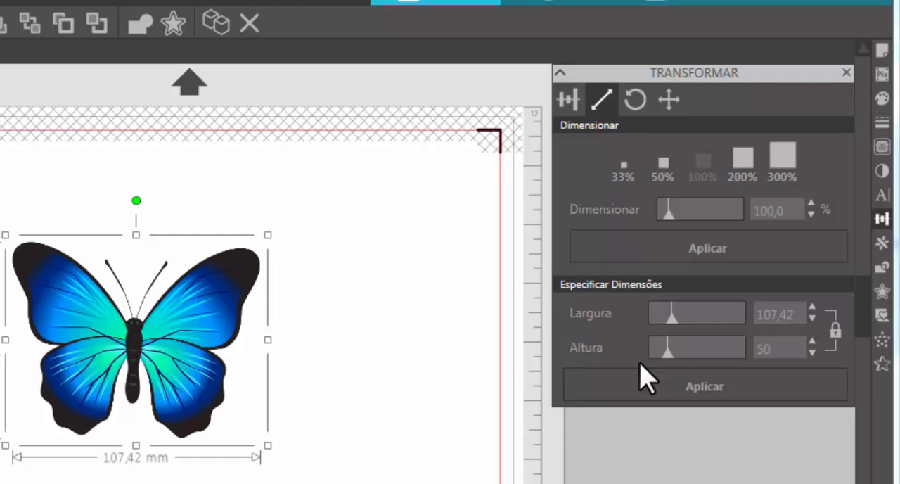
{"action": "left_click", "coordinate": [645, 380]}
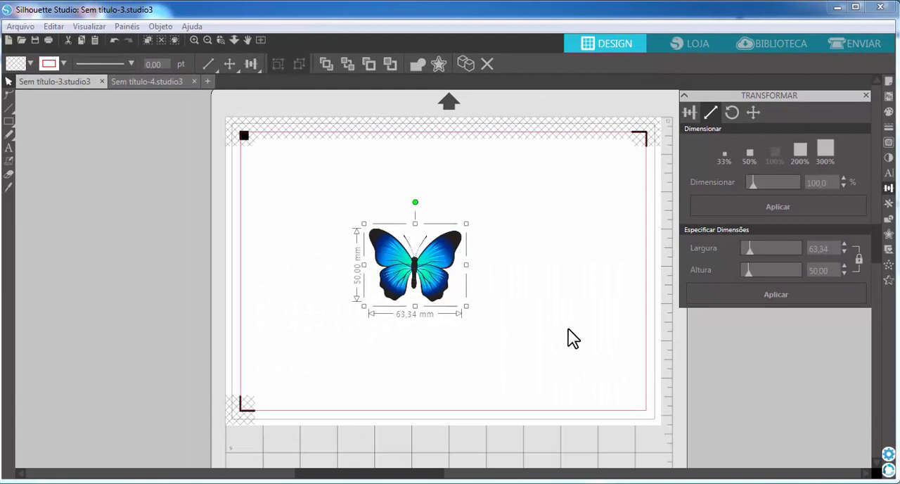
Step: Review the unit of measurement options in the general preferences, keep Auto (Milímetros), and cancel the dialog
{"action": "left_click", "coordinate": [889, 454]}
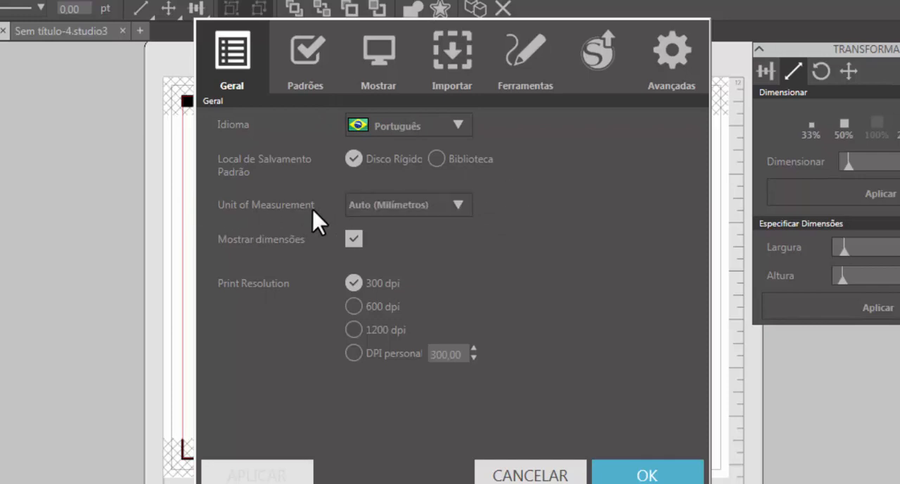
{"action": "left_click", "coordinate": [417, 206]}
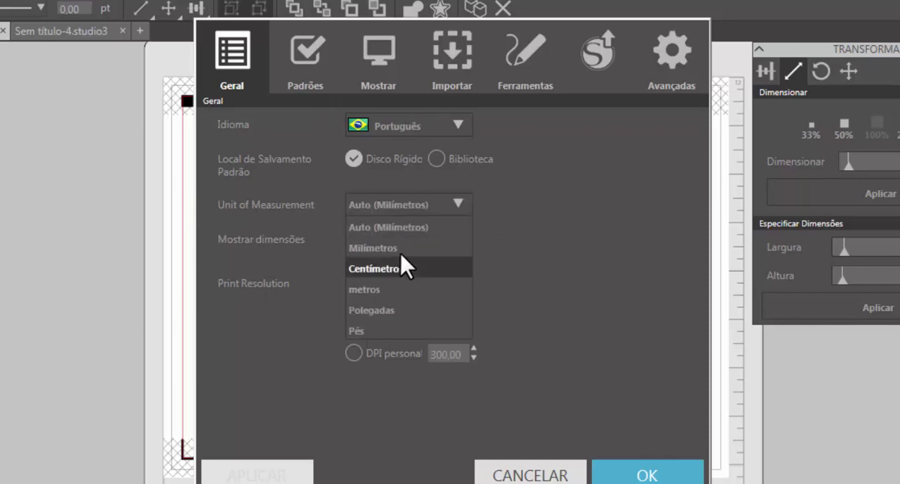
{"action": "left_click", "coordinate": [397, 230]}
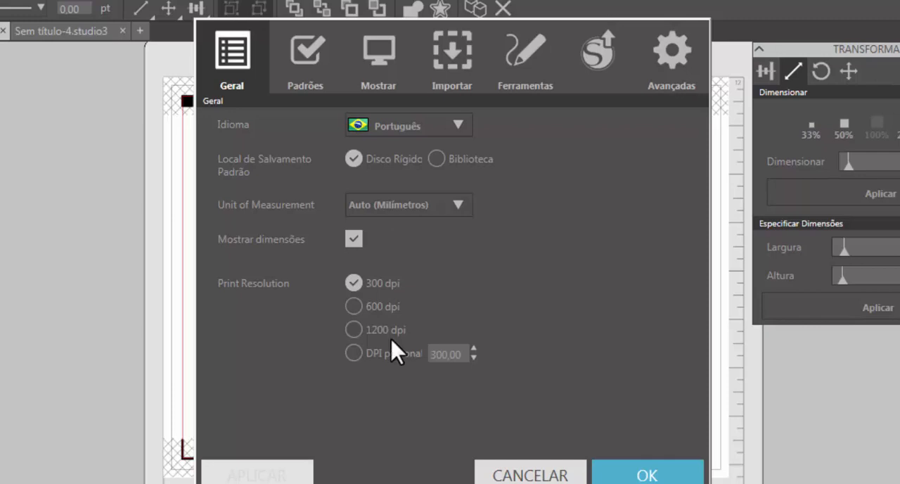
{"action": "left_click", "coordinate": [537, 476]}
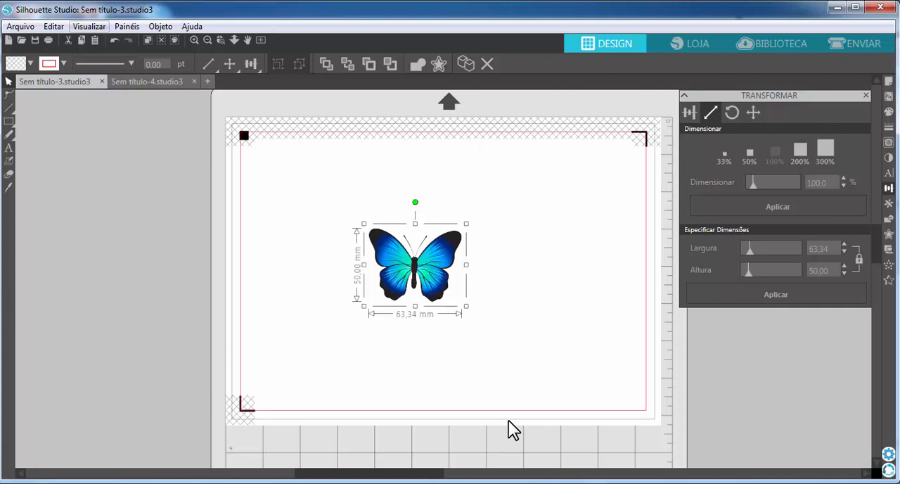
Step: Set the butterfly's width to 65 mm with proportions locked
{"action": "left_click", "coordinate": [819, 248]}
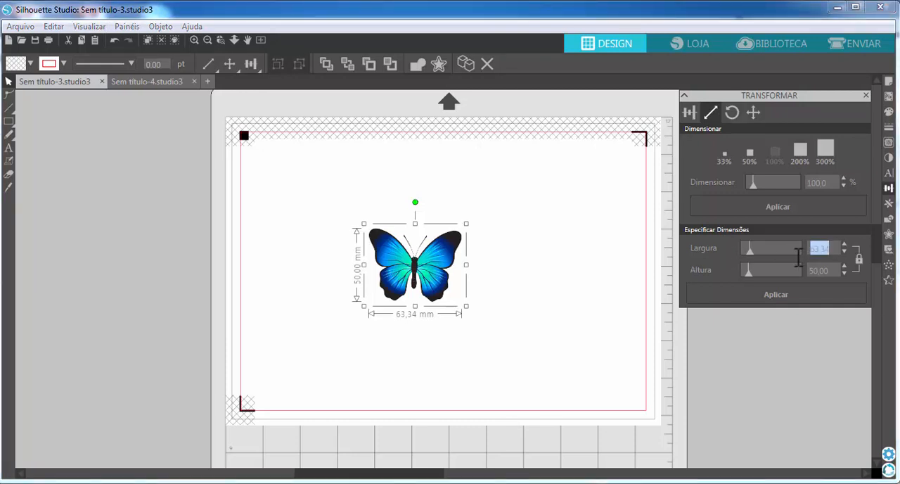
{"action": "type", "text": "65"}
{"action": "key", "text": "Return"}
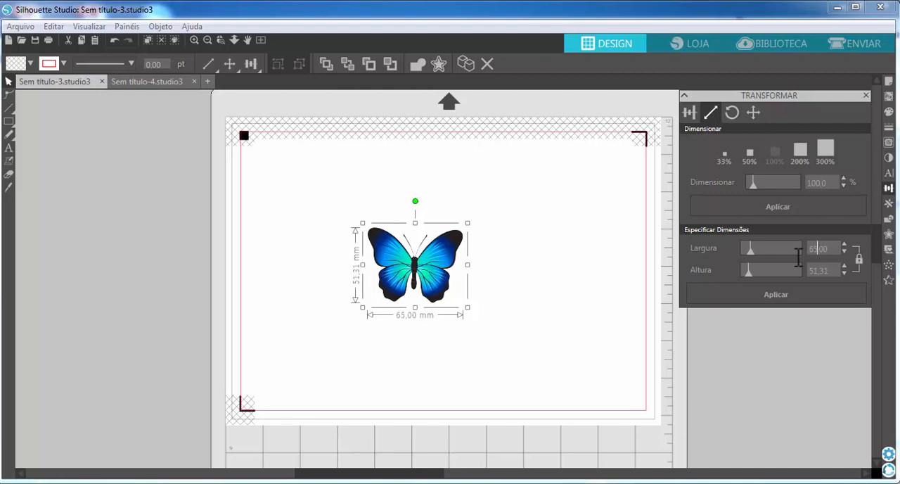
Step: Set the butterfly's width to 70 mm with proportions locked
{"action": "left_click_drag", "start_coordinate": [825, 250], "coordinate": [789, 252]}
{"action": "key", "text": "BackSpace"}
{"action": "type", "text": "70"}
{"action": "key", "text": "Return"}
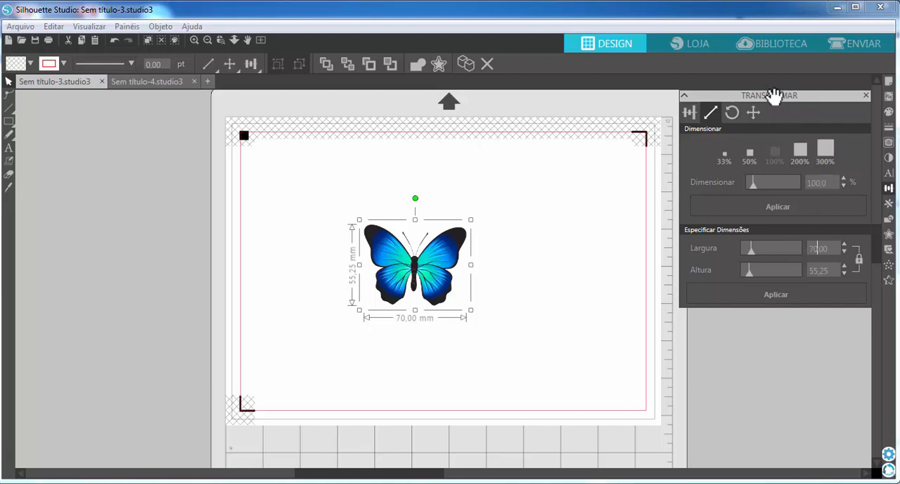
Step: Reselect the butterfly and adjust its size slightly from the corner to about 70.01 by 55.26 mm
{"action": "left_click", "coordinate": [523, 303]}
{"action": "left_click", "coordinate": [446, 291]}
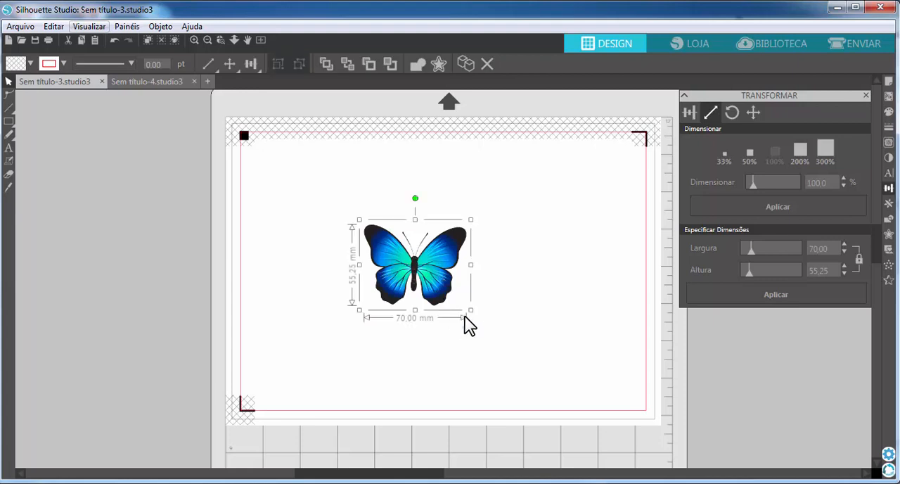
{"action": "mouse_move", "coordinate": [469, 309]}
{"action": "left_mouse_down"}
{"action": "mouse_move", "coordinate": [443, 286]}
{"action": "mouse_move", "coordinate": [471, 304]}
{"action": "left_mouse_up"}
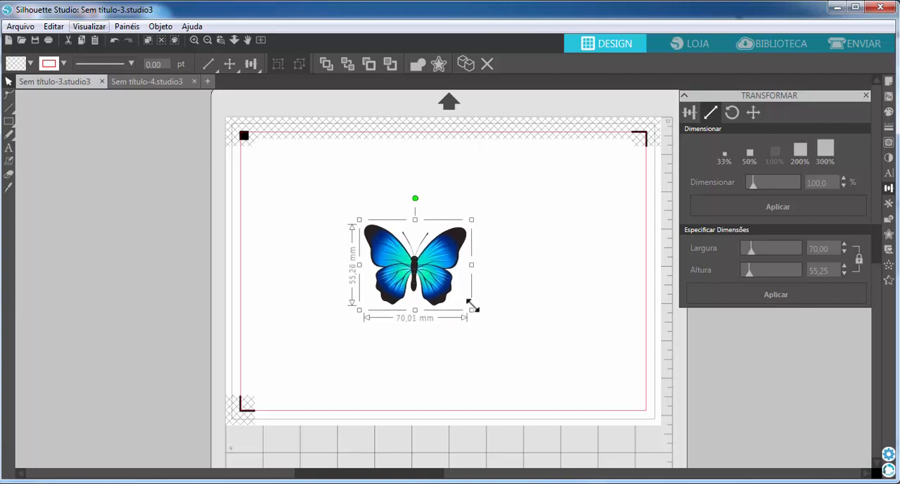
{"action": "left_click", "coordinate": [488, 418]}
{"action": "left_click", "coordinate": [414, 281]}
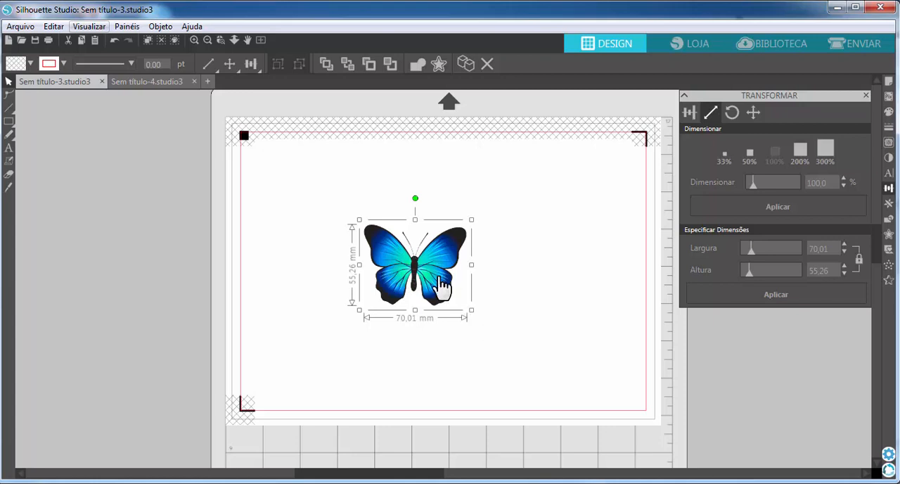
Step: Move the butterfly to the upper-left corner of the page, just inside the cut border, and keep it selected
{"action": "left_click_drag", "start_coordinate": [436, 276], "coordinate": [333, 205]}
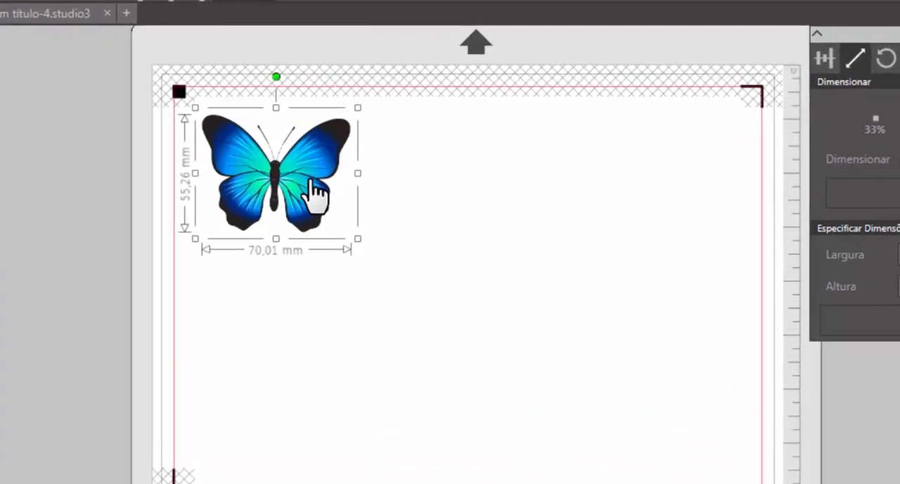
{"action": "right_click", "coordinate": [336, 200]}
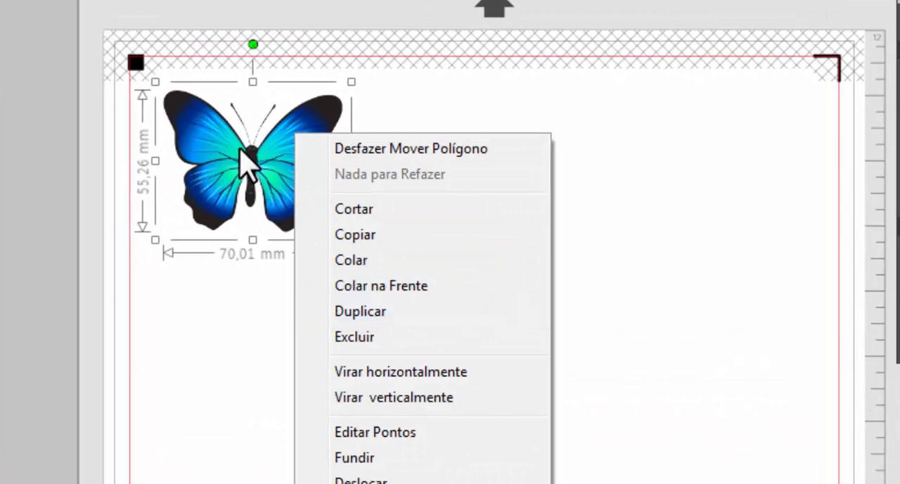
{"action": "left_click", "coordinate": [187, 442]}
{"action": "left_click", "coordinate": [214, 169]}
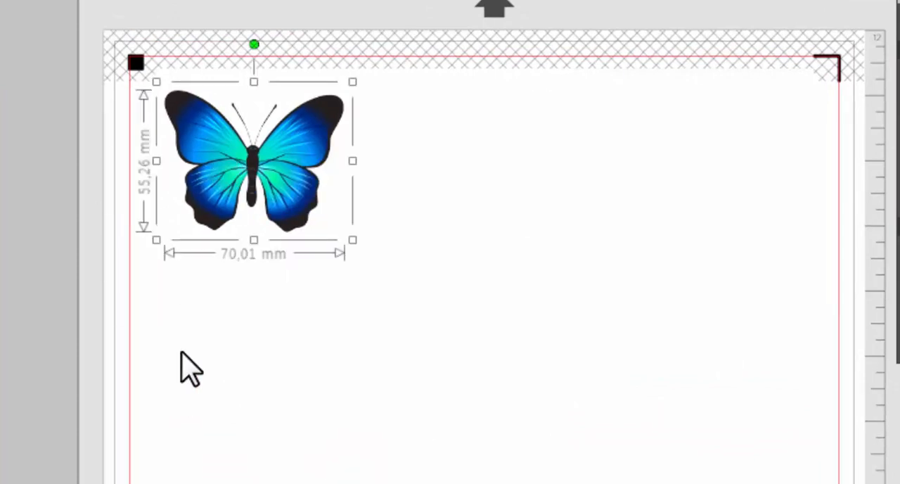
Step: Try duplicating the selected butterfly with the Duplicate command and delete the overlapping copy
{"action": "right_click", "coordinate": [270, 138]}
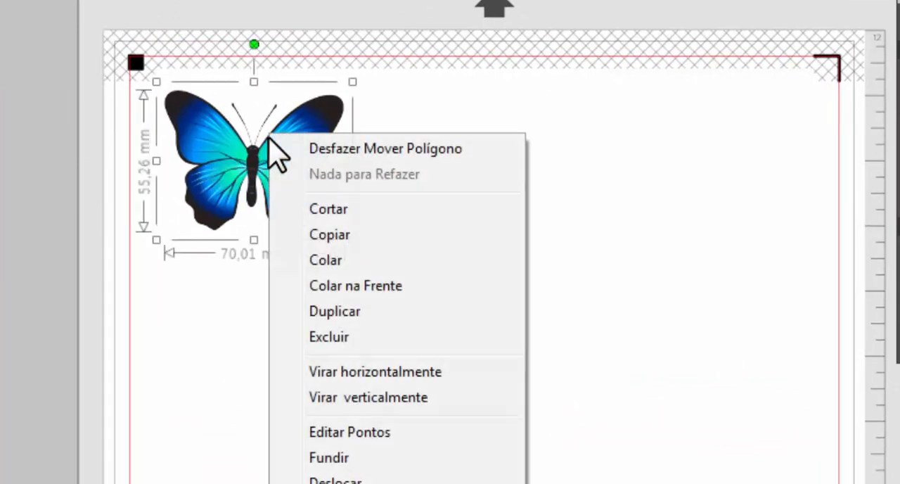
{"action": "left_click", "coordinate": [336, 312]}
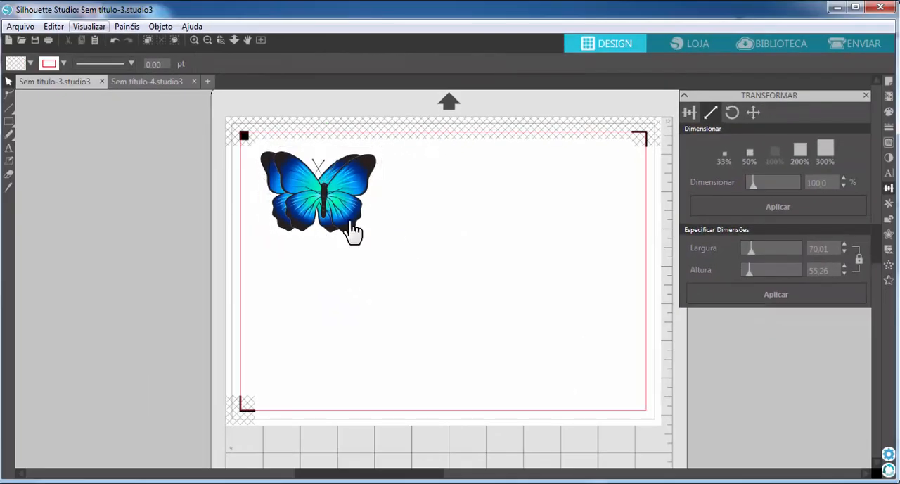
{"action": "left_click_drag", "start_coordinate": [334, 232], "coordinate": [475, 326]}
{"action": "key", "text": "Delete"}
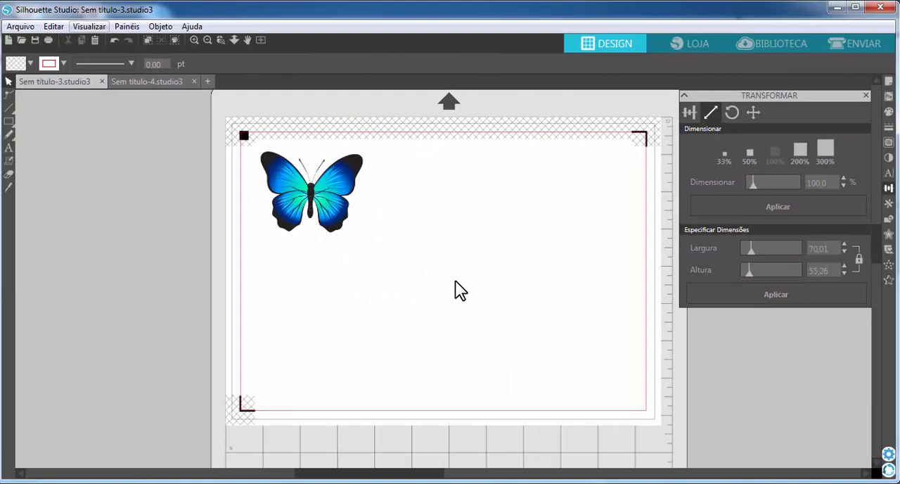
Step: Bring up the Replicate options and move the butterfly against the cut border's left edge, keeping it selected
{"action": "left_click", "coordinate": [887, 204]}
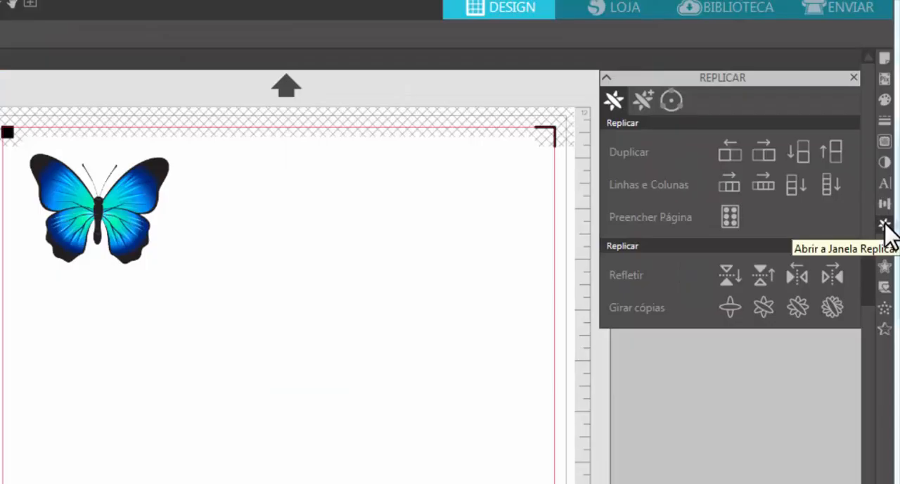
{"action": "left_click_drag", "start_coordinate": [129, 218], "coordinate": [108, 229]}
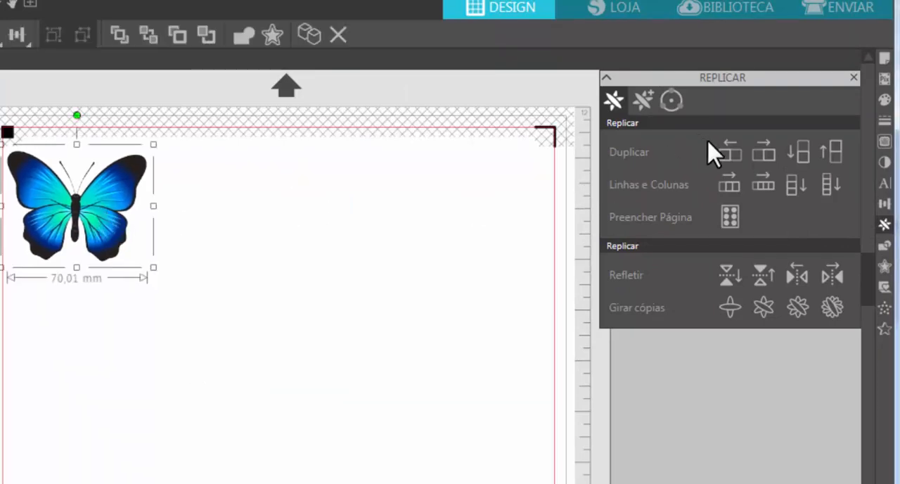
Step: Try replicating the butterfly rightward as one copy, a row of three and a row of four, undoing each attempt
{"action": "left_click", "coordinate": [761, 148]}
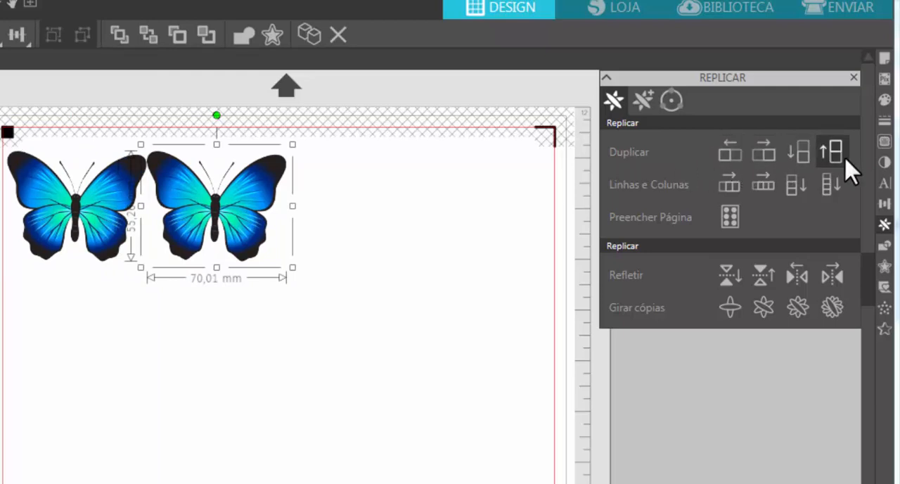
{"action": "left_click", "coordinate": [252, 227]}
{"action": "key", "text": "ctrl+z"}
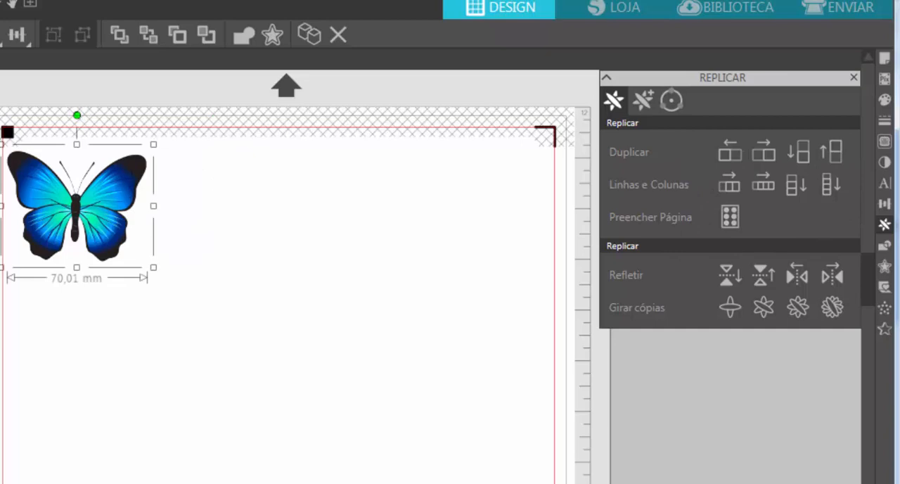
{"action": "left_click", "coordinate": [729, 183]}
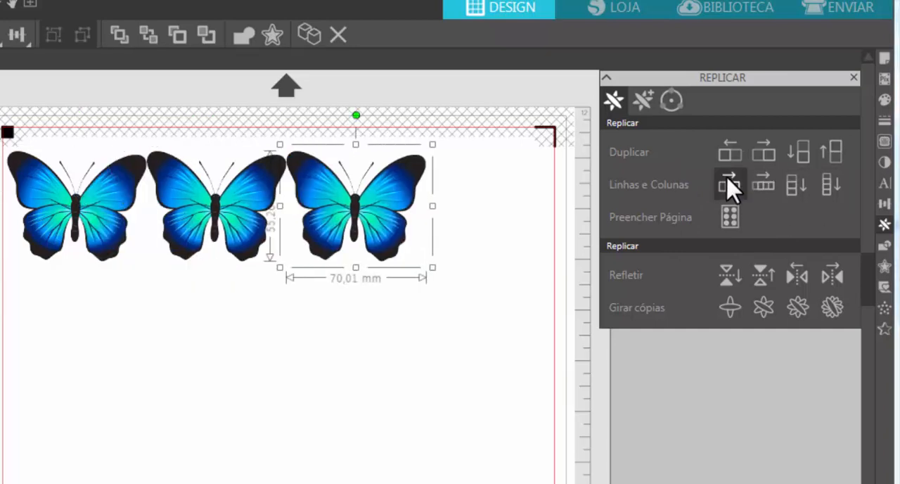
{"action": "left_click", "coordinate": [729, 187]}
{"action": "key", "text": "ctrl+z"}
{"action": "key", "text": "ctrl+z"}
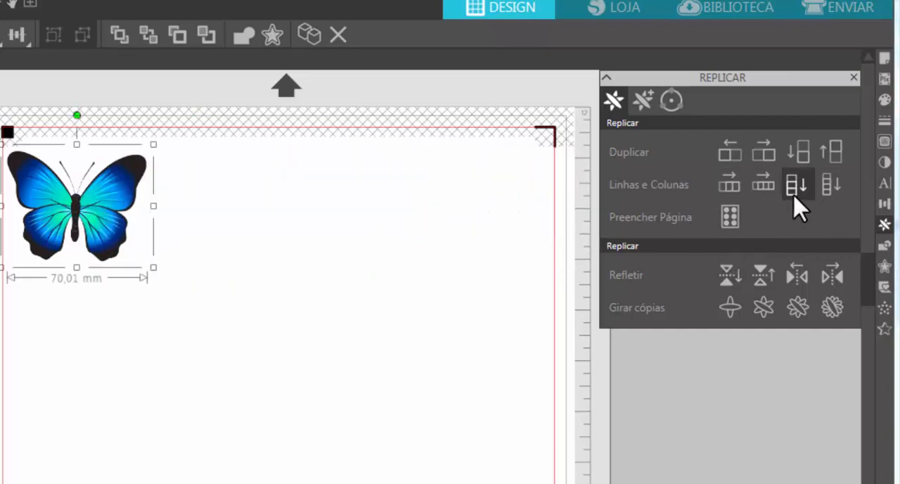
{"action": "left_click", "coordinate": [777, 188]}
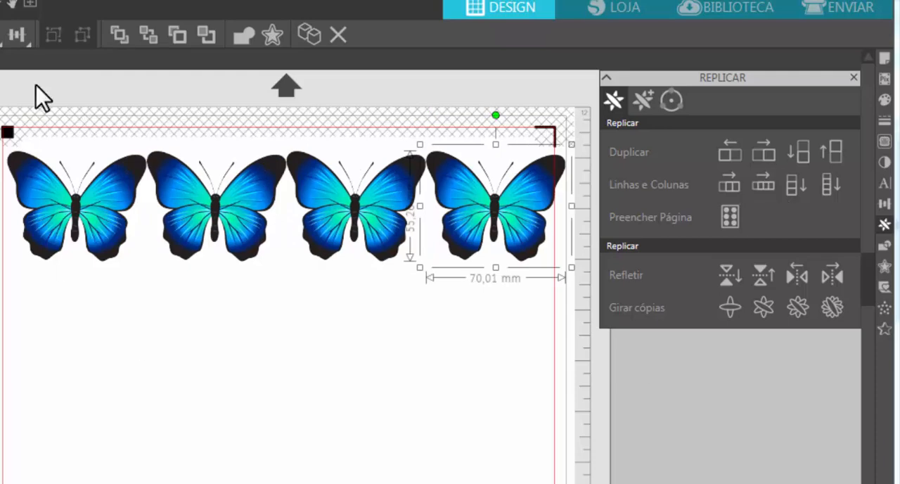
{"action": "key", "text": "ctrl+z"}
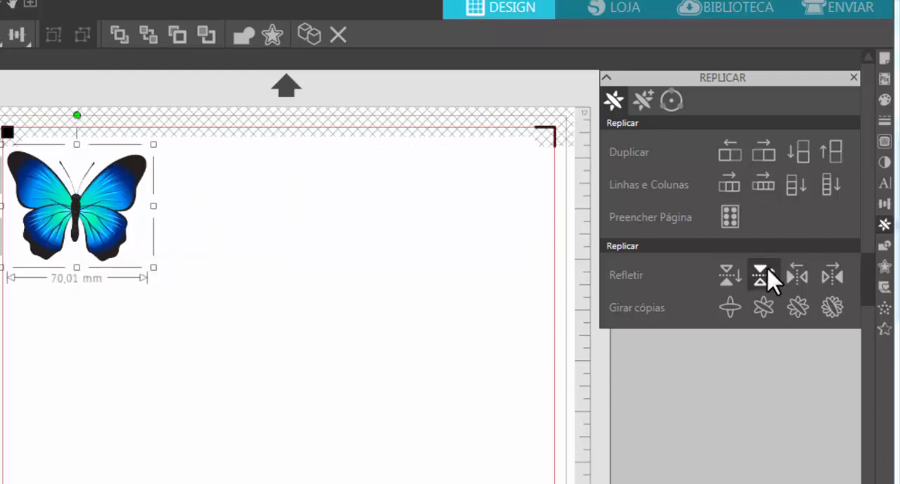
Step: Try filling the whole page with butterfly copies, undo the fill and clear the selection
{"action": "left_click", "coordinate": [730, 218]}
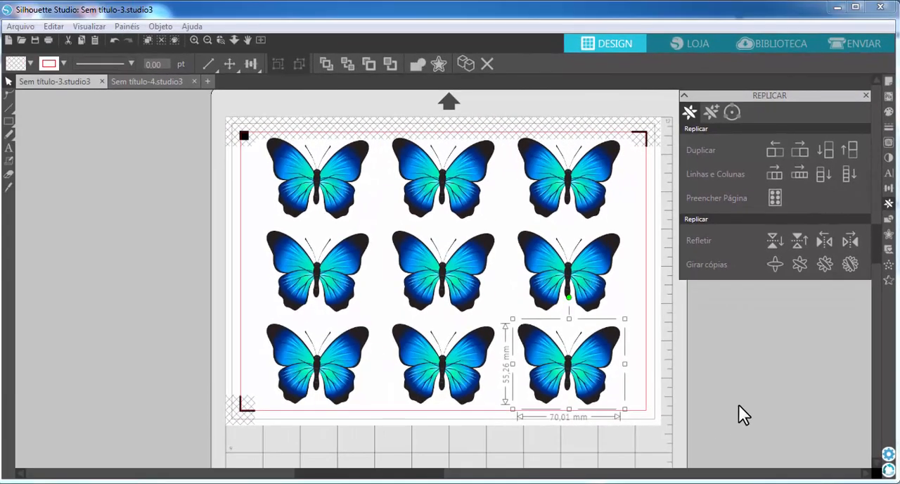
{"action": "key", "text": "ctrl+z"}
{"action": "left_click", "coordinate": [564, 312]}
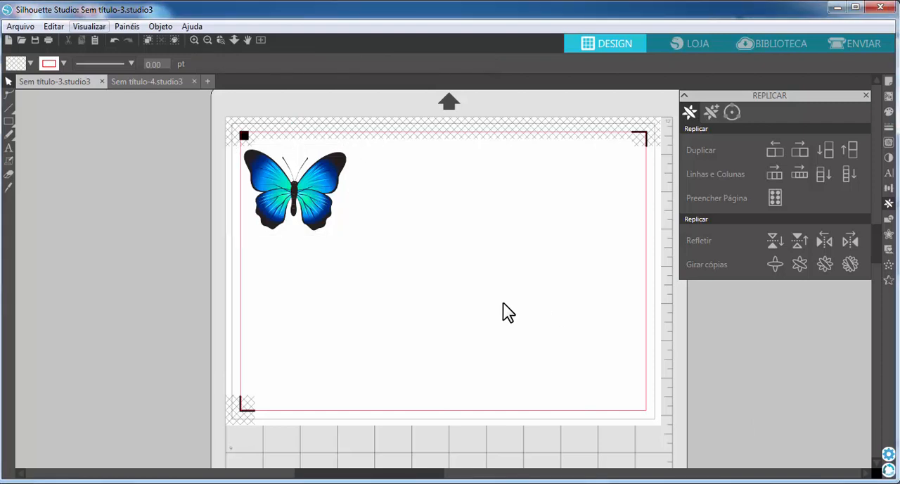
Step: Duplicate the butterfly three times to the right to make a row of four
{"action": "left_click", "coordinate": [299, 218]}
{"action": "key", "text": "ctrl+Right"}
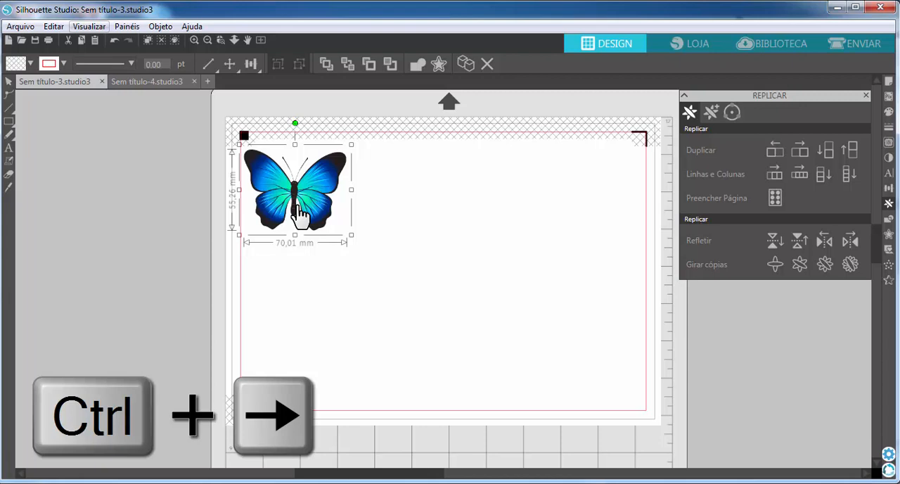
{"action": "key", "text": "ctrl+Right"}
{"action": "key", "text": "ctrl+Right"}
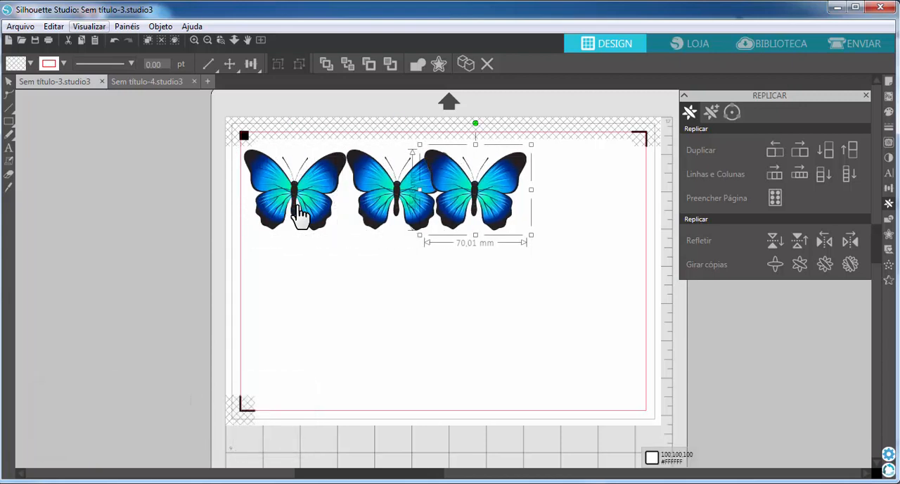
{"action": "key", "text": "ctrl+Right"}
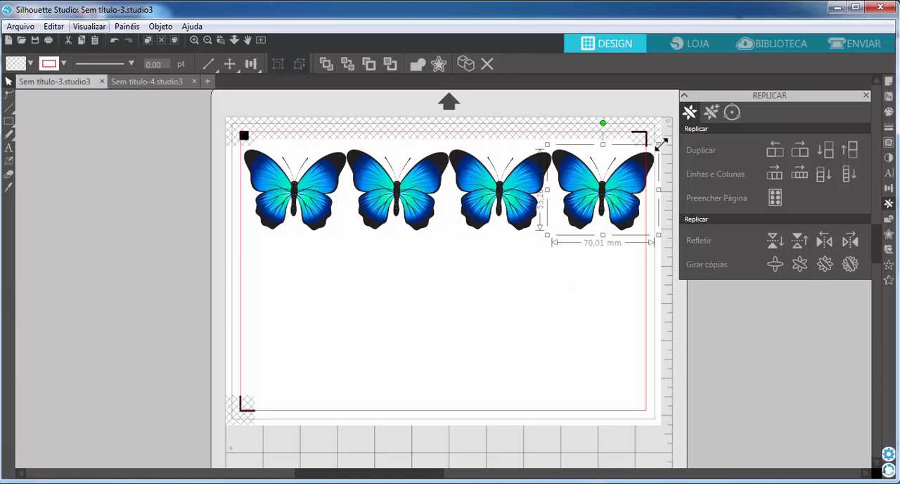
Step: Shrink the fourth butterfly to about 51.43 by 40.60 mm and position it inside the cut border
{"action": "left_click_drag", "start_coordinate": [661, 143], "coordinate": [630, 169]}
{"action": "left_click_drag", "start_coordinate": [595, 205], "coordinate": [609, 209]}
{"action": "left_click", "coordinate": [591, 361]}
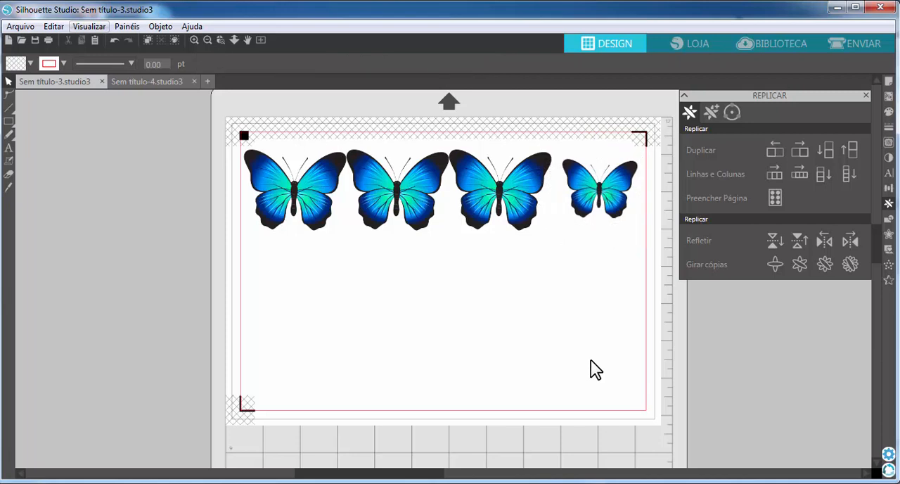
Step: Duplicate the row of three large butterflies downward twice to make three rows
{"action": "left_click_drag", "start_coordinate": [181, 286], "coordinate": [518, 159]}
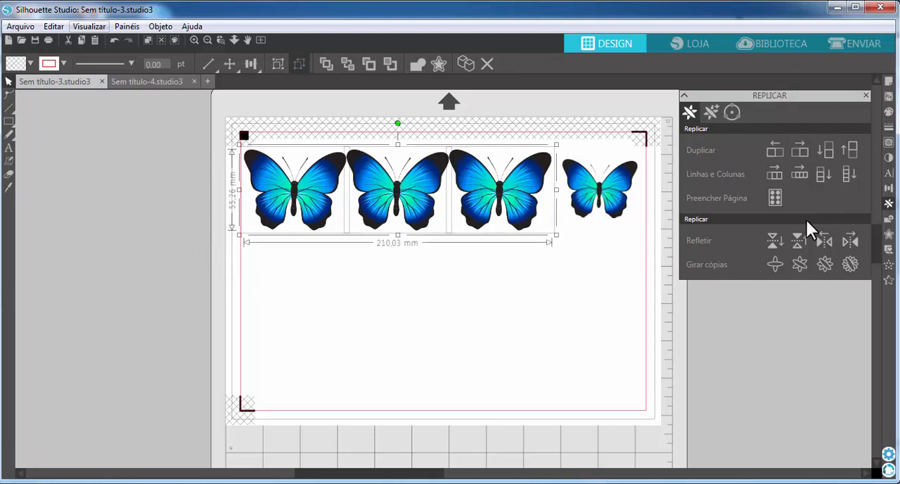
{"action": "key", "text": "ctrl+Down"}
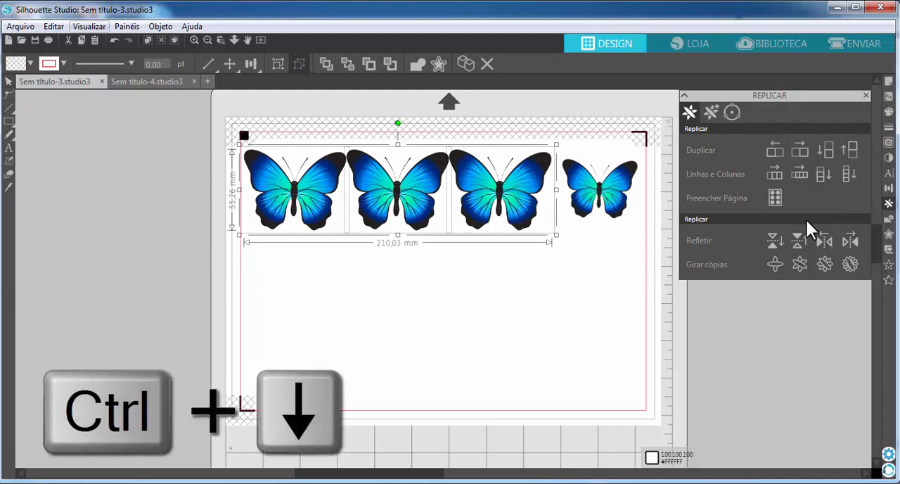
{"action": "key", "text": "ctrl+Down"}
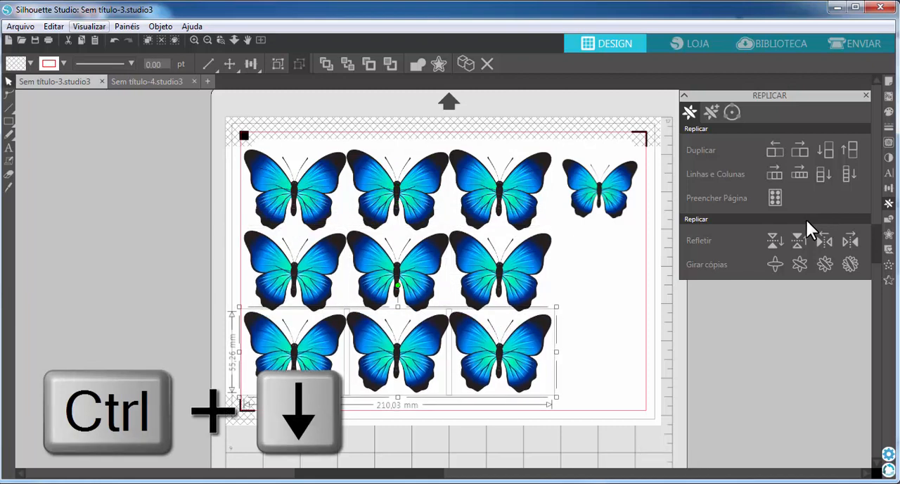
Step: Duplicate the small butterfly downward twice to make a column of three
{"action": "left_click", "coordinate": [596, 210]}
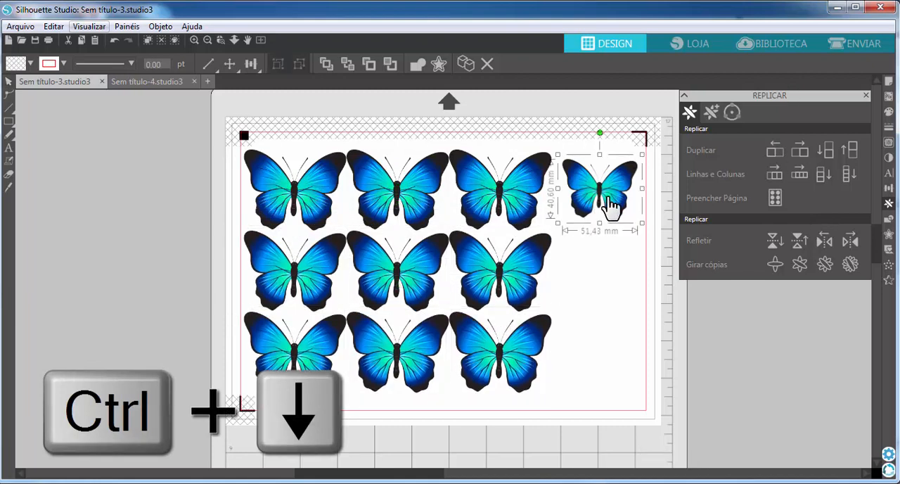
{"action": "key", "text": "ctrl+Down"}
{"action": "key", "text": "ctrl+Down"}
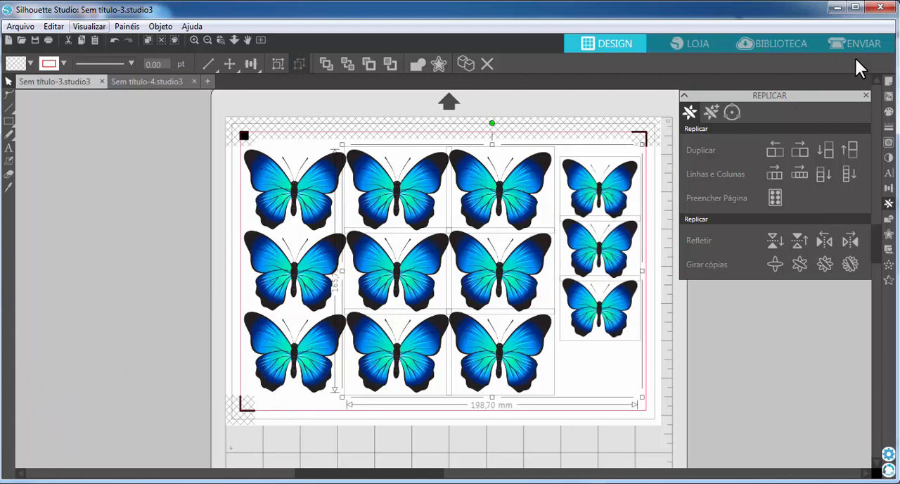
Step: Delete all the butterfly copies, keeping only the original near the page's upper-left corner
{"action": "key", "text": "Delete"}
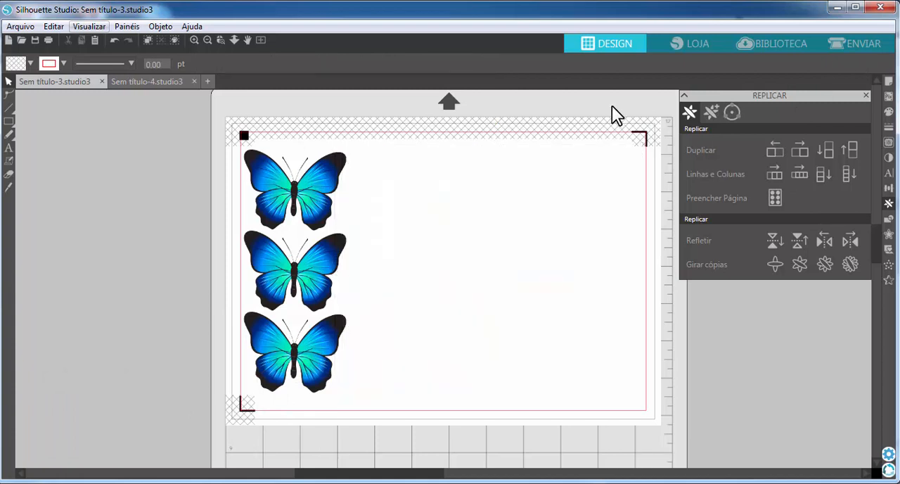
{"action": "left_click", "coordinate": [306, 275]}
{"action": "key", "text": "Delete"}
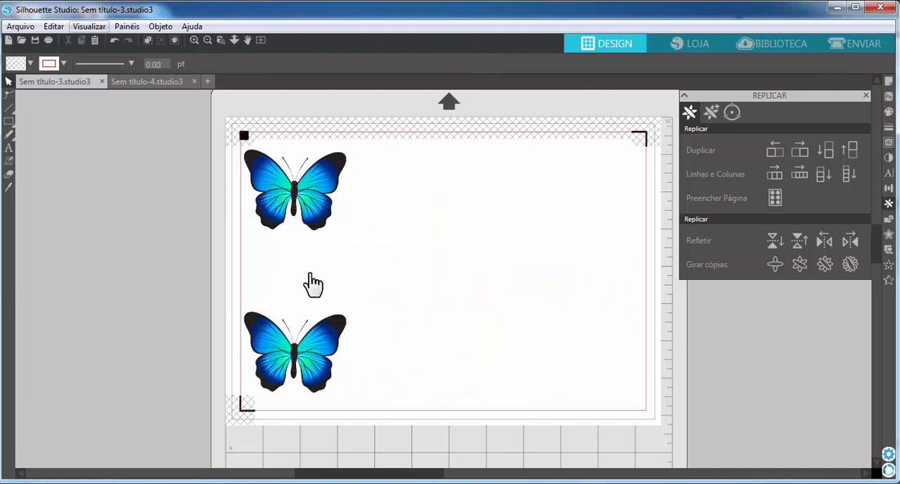
{"action": "left_click", "coordinate": [308, 360]}
{"action": "key", "text": "Delete"}
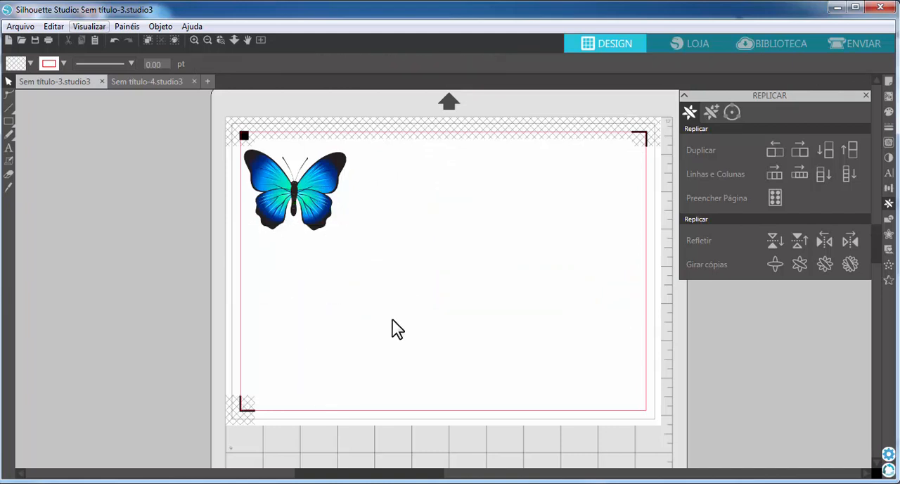
Step: Set the cutting action mode to Simples in the send settings and return to the design
{"action": "left_click", "coordinate": [849, 36]}
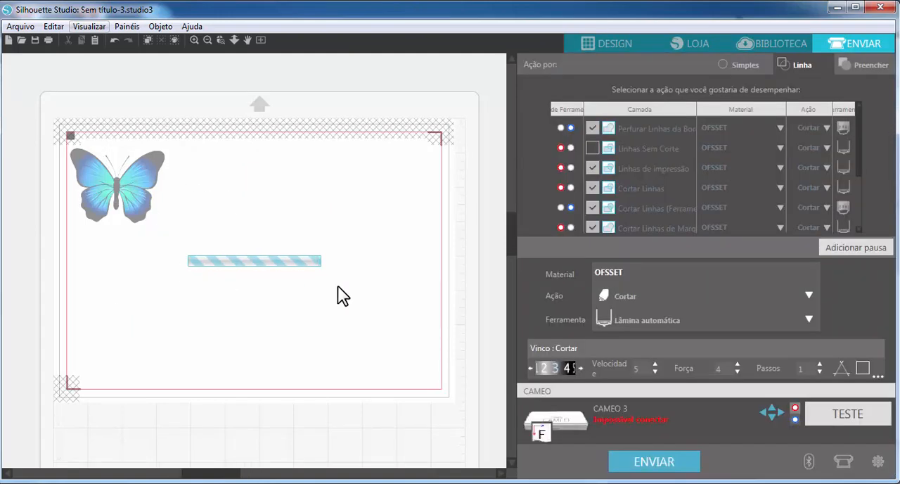
{"action": "left_click", "coordinate": [738, 66]}
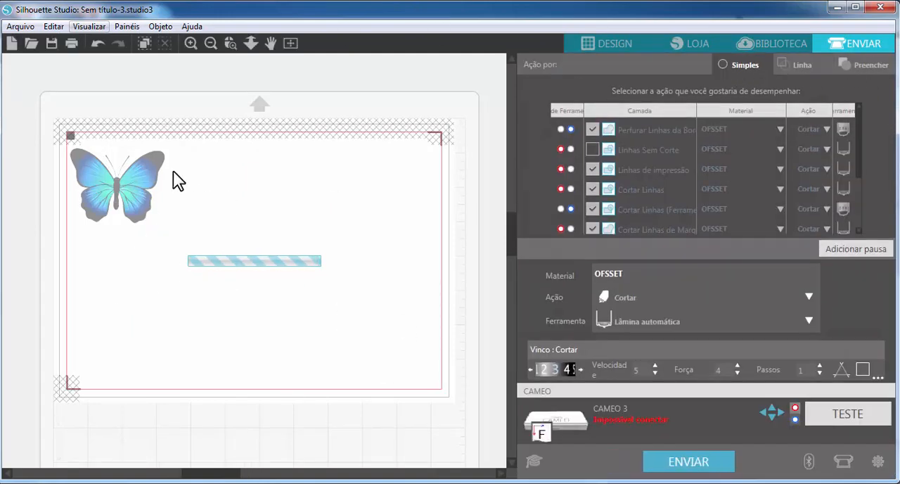
{"action": "left_click", "coordinate": [603, 45]}
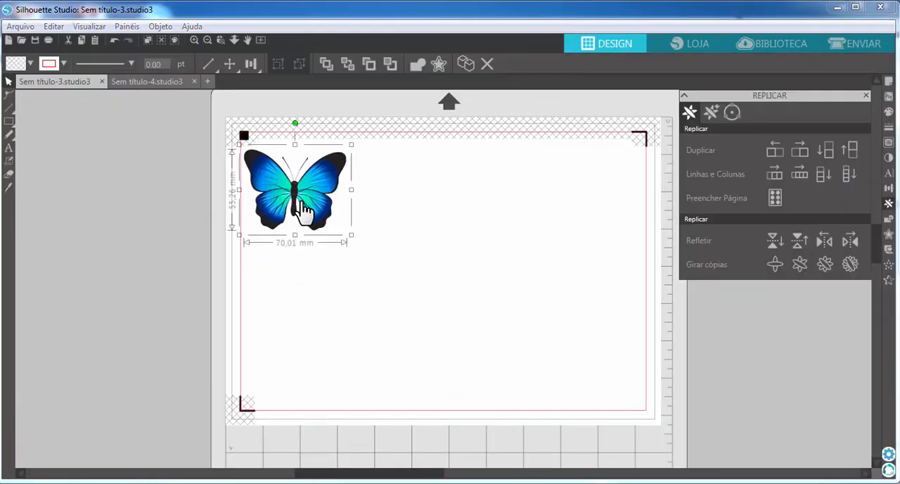
Step: Move the butterfly inward from the page corner and enclose it in a trace area of about 125 by 93.3 mm
{"action": "left_click_drag", "start_coordinate": [302, 207], "coordinate": [358, 233]}
{"action": "left_click", "coordinate": [544, 281]}
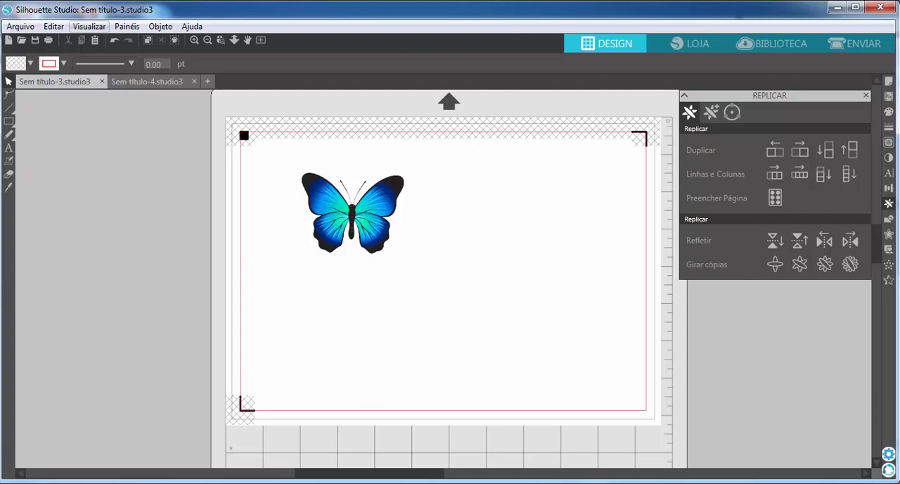
{"action": "left_click", "coordinate": [889, 142]}
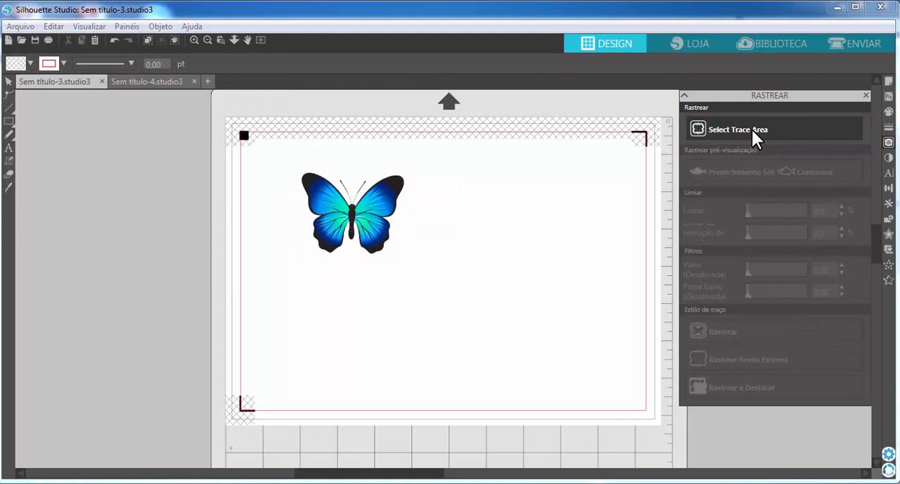
{"action": "left_click", "coordinate": [752, 129]}
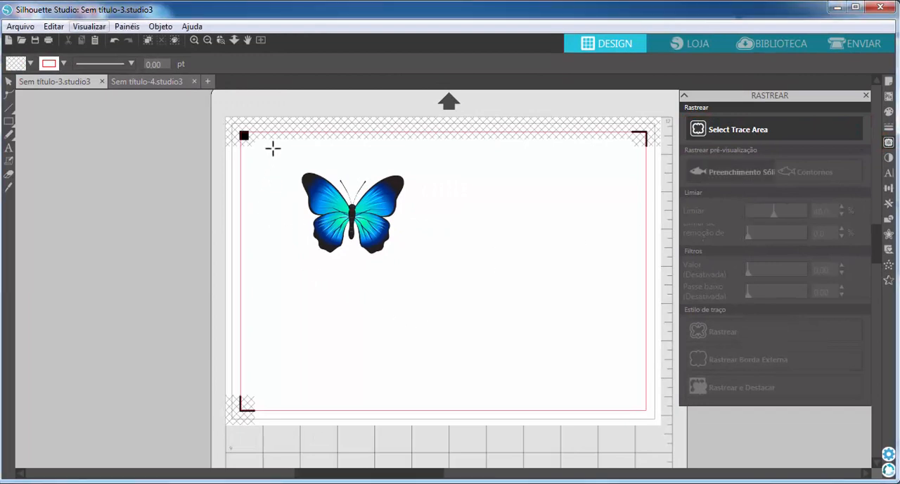
{"action": "mouse_move", "coordinate": [273, 147]}
{"action": "left_mouse_down"}
{"action": "mouse_move", "coordinate": [321, 181]}
{"action": "mouse_move", "coordinate": [406, 215]}
{"action": "mouse_move", "coordinate": [457, 269]}
{"action": "mouse_move", "coordinate": [456, 285]}
{"action": "left_mouse_up"}
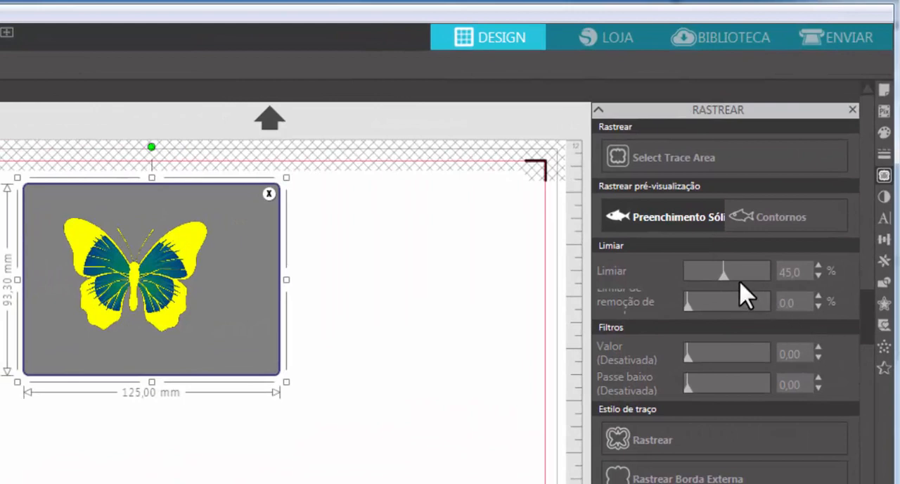
Step: Trace the butterfly with the threshold lowered to about 53% and move the traced outline off the image
{"action": "left_click_drag", "start_coordinate": [724, 277], "coordinate": [776, 276]}
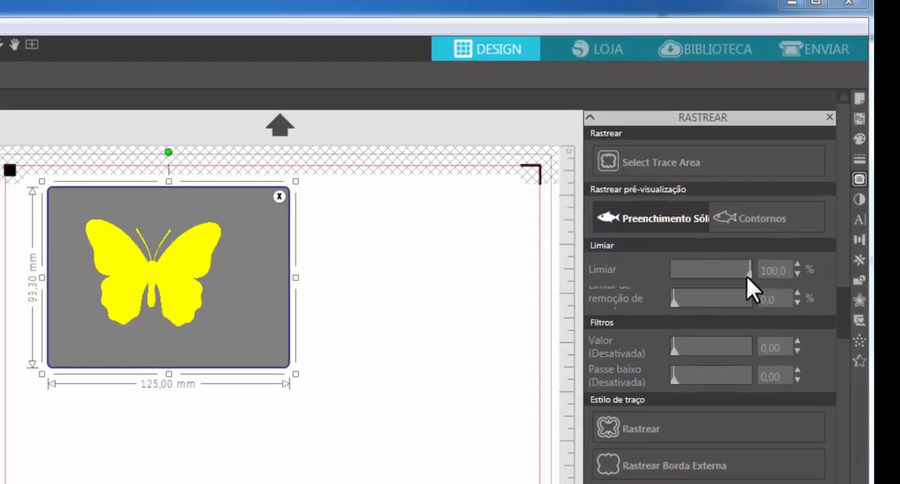
{"action": "left_click_drag", "start_coordinate": [767, 275], "coordinate": [717, 272]}
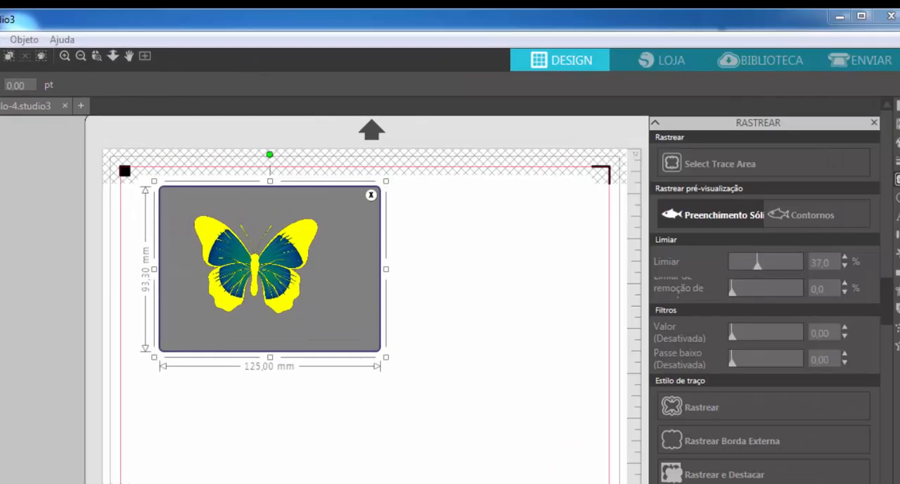
{"action": "left_click", "coordinate": [711, 407]}
{"action": "mouse_move", "coordinate": [251, 278]}
{"action": "left_mouse_down"}
{"action": "mouse_move", "coordinate": [361, 307]}
{"action": "mouse_move", "coordinate": [391, 328]}
{"action": "mouse_move", "coordinate": [397, 353]}
{"action": "left_mouse_up"}
{"action": "left_click", "coordinate": [413, 215]}
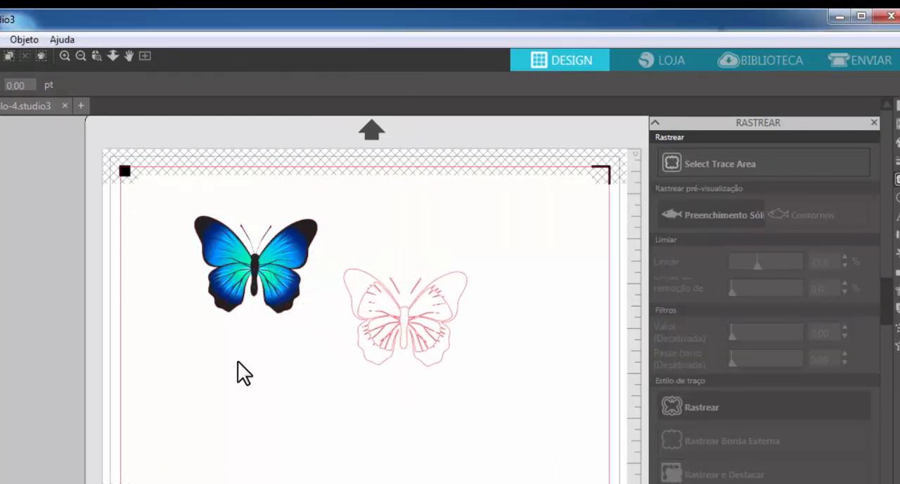
Step: Check the traced outline's cut lines in the send view, return to the design and delete that outline
{"action": "left_click", "coordinate": [420, 299]}
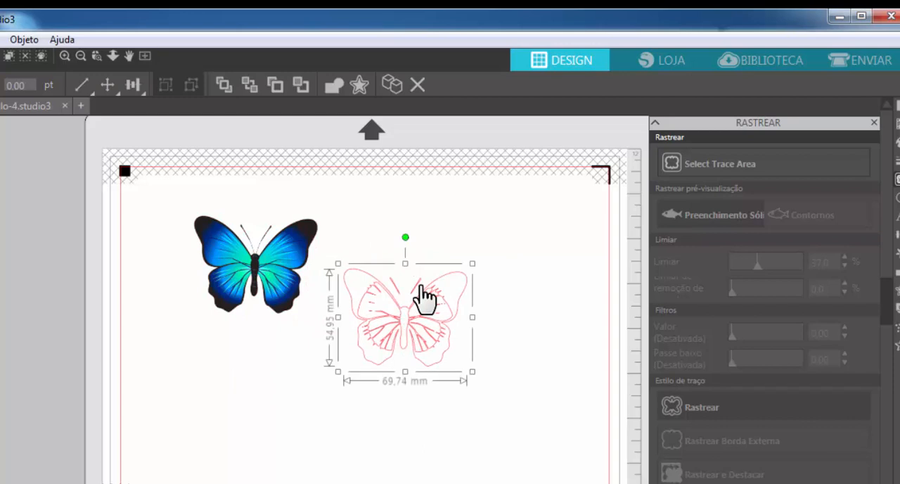
{"action": "left_click", "coordinate": [888, 68]}
{"action": "left_click", "coordinate": [169, 330]}
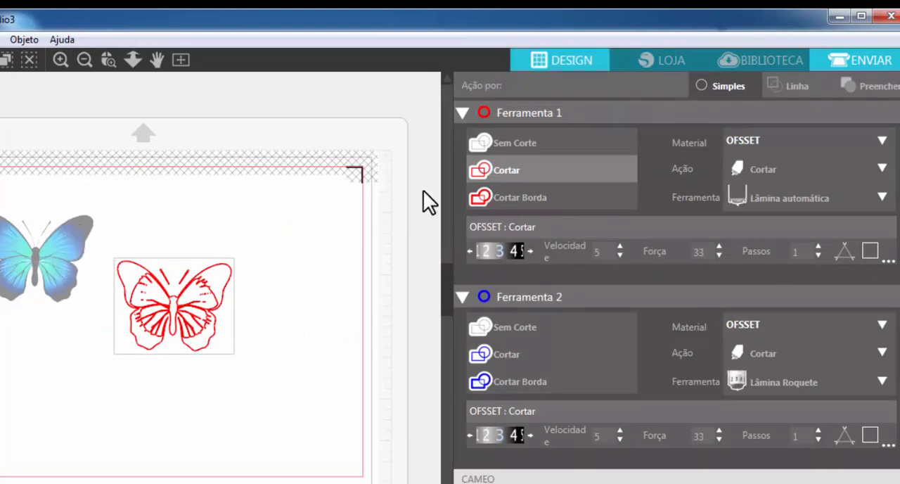
{"action": "left_click", "coordinate": [574, 61]}
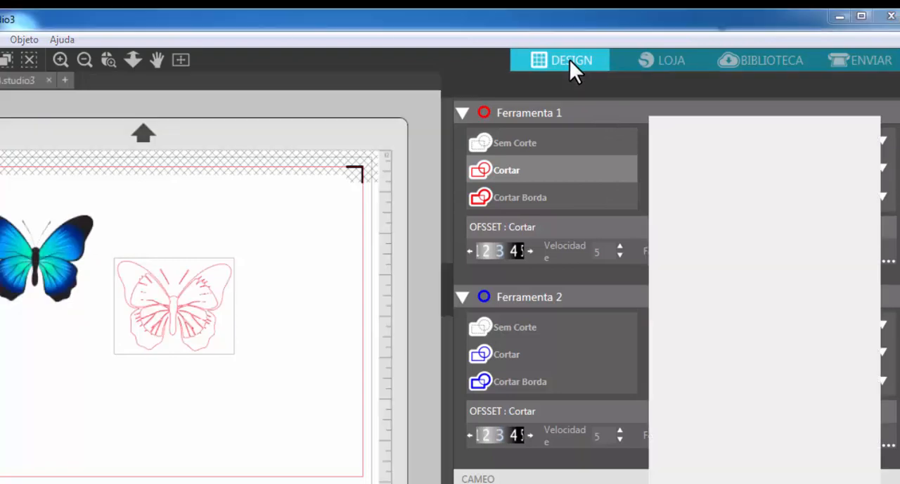
{"action": "left_click", "coordinate": [450, 330]}
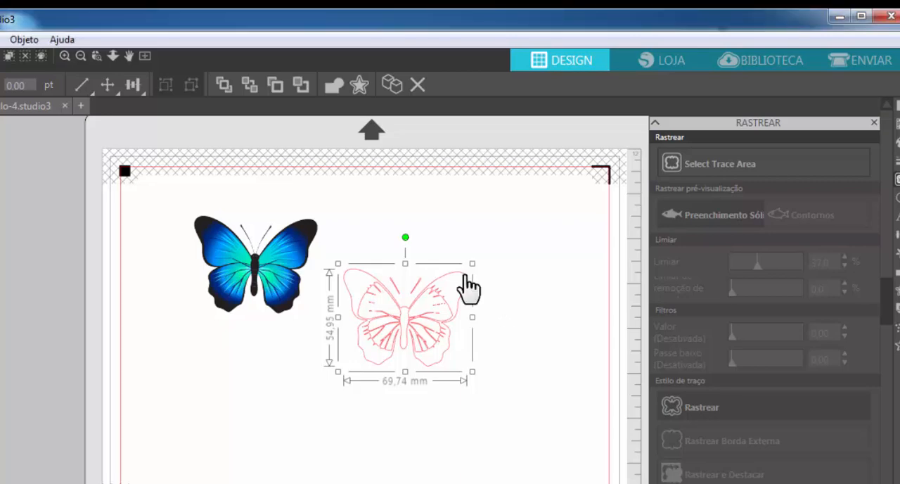
{"action": "key", "text": "Delete"}
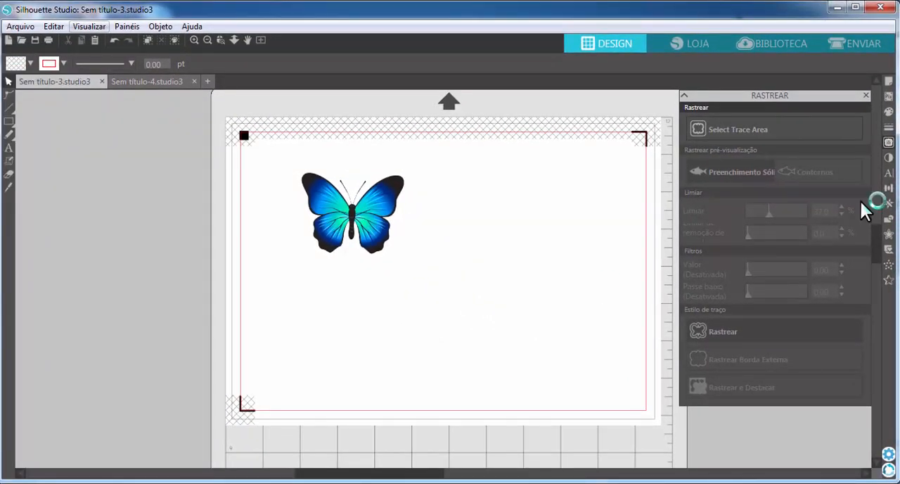
Step: Trace the butterfly's outer edge with the threshold at 100%, using a trace area of about 151 by 96 mm
{"action": "mouse_move", "coordinate": [266, 150]}
{"action": "left_mouse_down"}
{"action": "mouse_move", "coordinate": [359, 185]}
{"action": "mouse_move", "coordinate": [487, 255]}
{"action": "mouse_move", "coordinate": [487, 291]}
{"action": "left_mouse_up"}
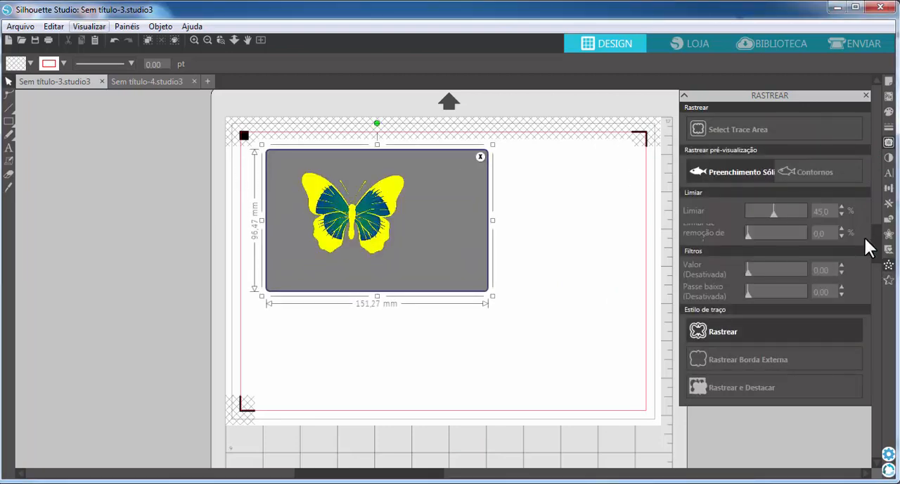
{"action": "left_click_drag", "start_coordinate": [778, 214], "coordinate": [817, 214]}
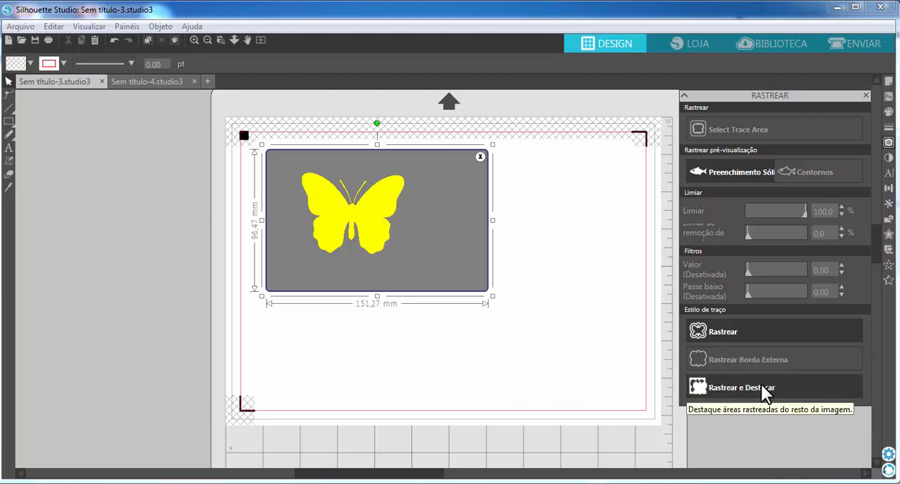
{"action": "left_click", "coordinate": [731, 362]}
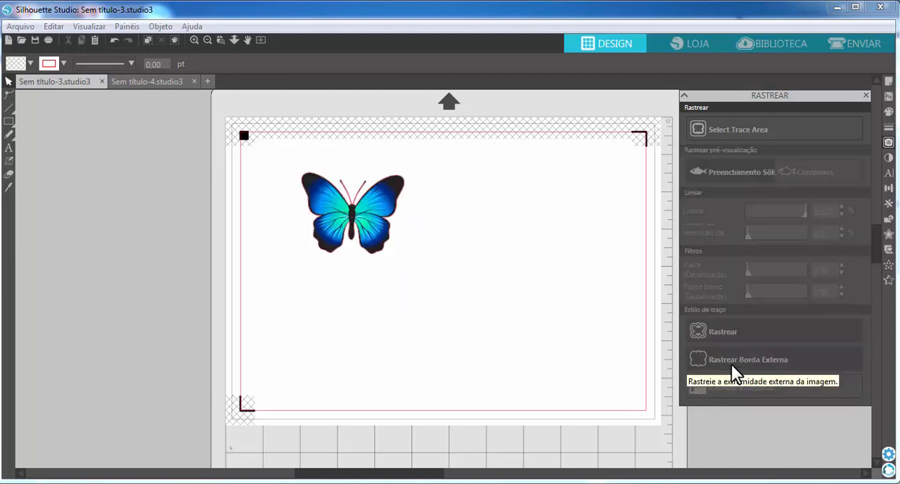
{"action": "mouse_move", "coordinate": [345, 237]}
{"action": "left_mouse_down"}
{"action": "mouse_move", "coordinate": [428, 268]}
{"action": "mouse_move", "coordinate": [451, 302]}
{"action": "mouse_move", "coordinate": [422, 277]}
{"action": "left_mouse_up"}
{"action": "key", "text": "ctrl+z"}
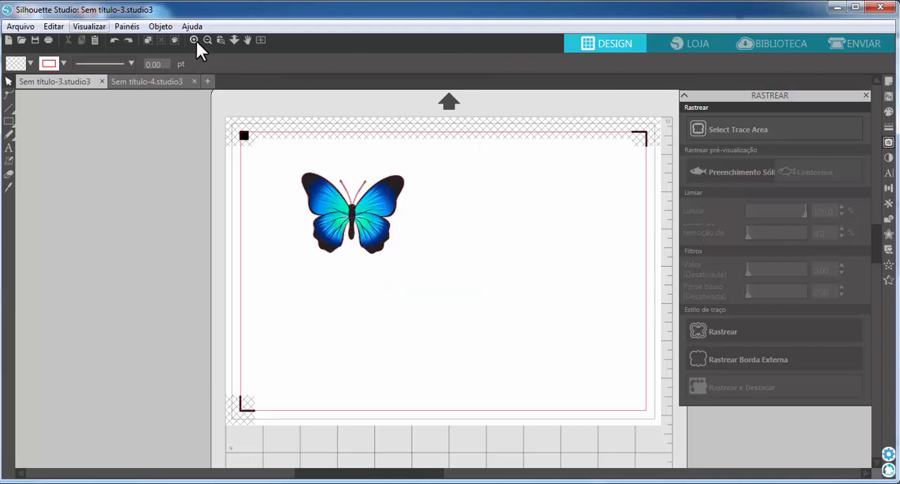
Step: Examine closely how the traced outline follows the edge of the butterfly's lower wing in the design view
{"action": "left_click", "coordinate": [196, 40]}
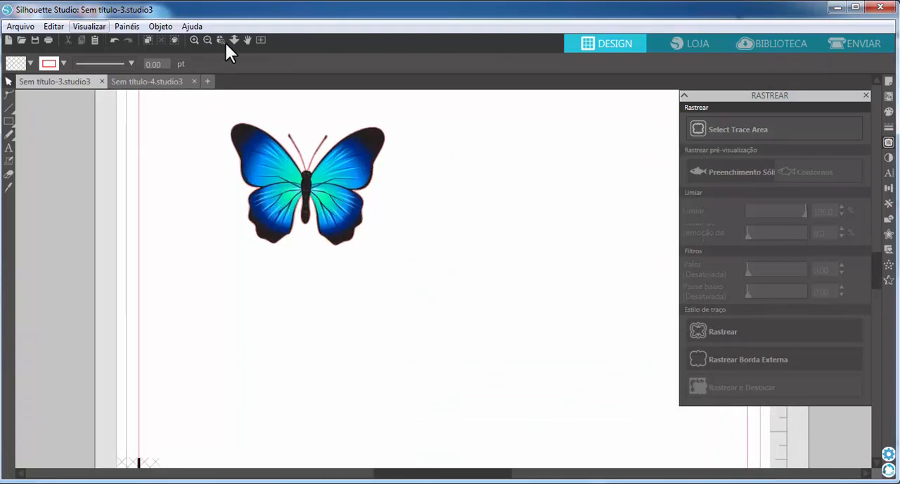
{"action": "left_click", "coordinate": [194, 40]}
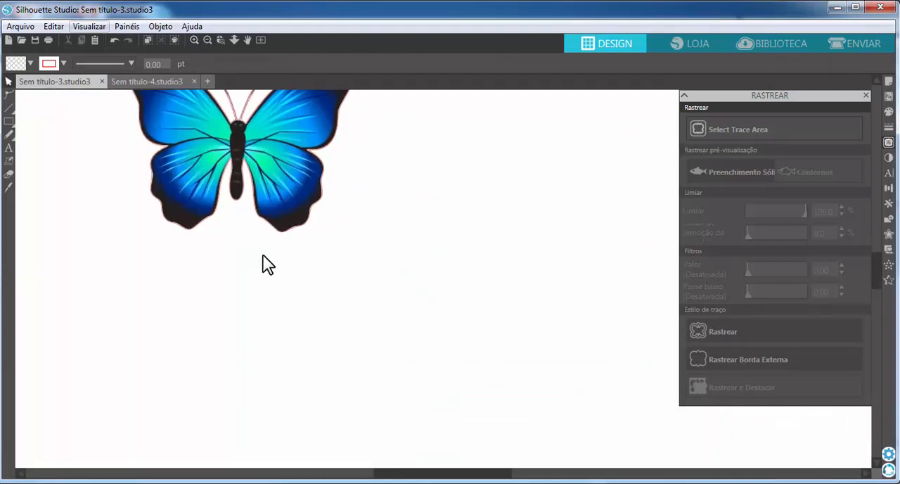
{"action": "left_click", "coordinate": [195, 41]}
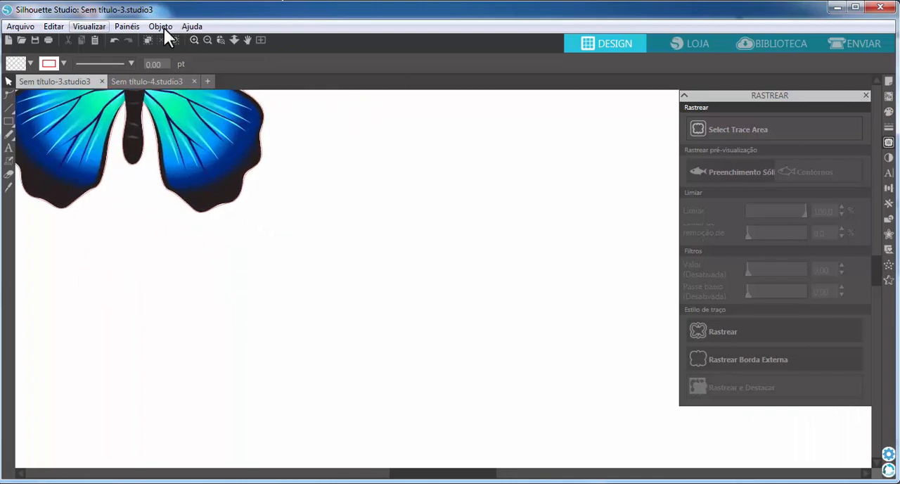
{"action": "left_click", "coordinate": [196, 40]}
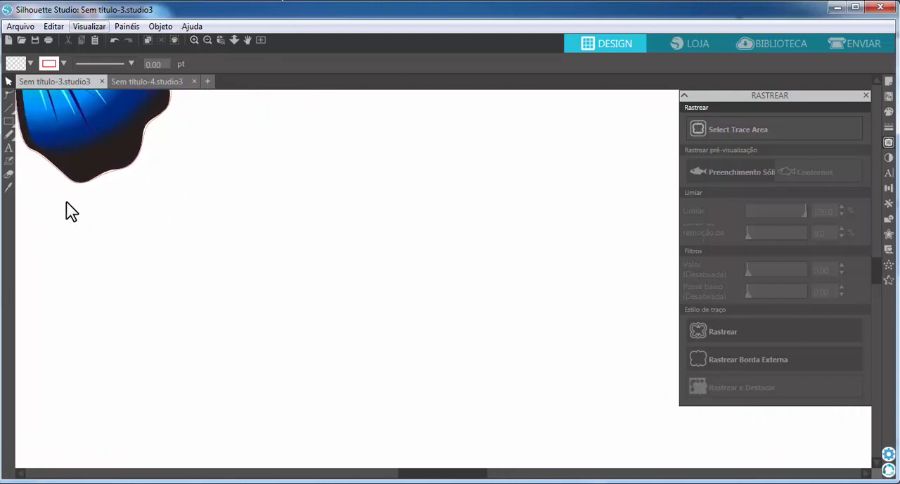
{"action": "left_click", "coordinate": [220, 40]}
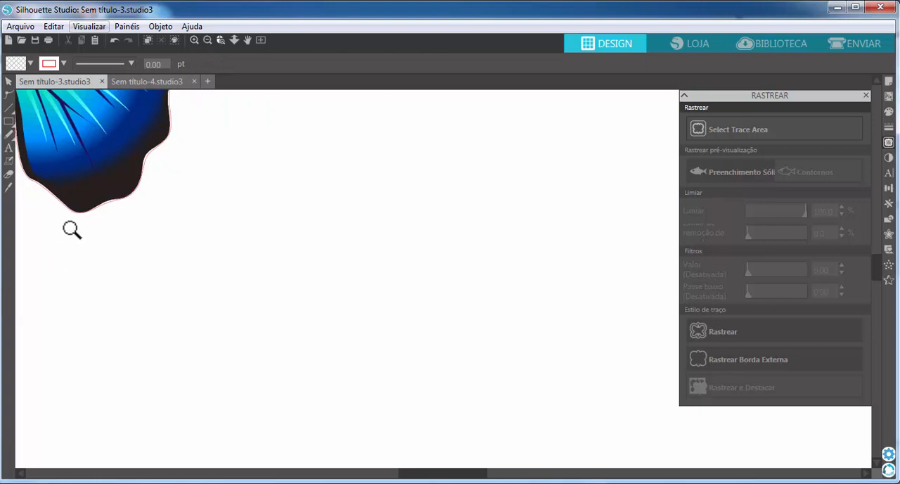
{"action": "left_click_drag", "start_coordinate": [71, 229], "coordinate": [175, 134]}
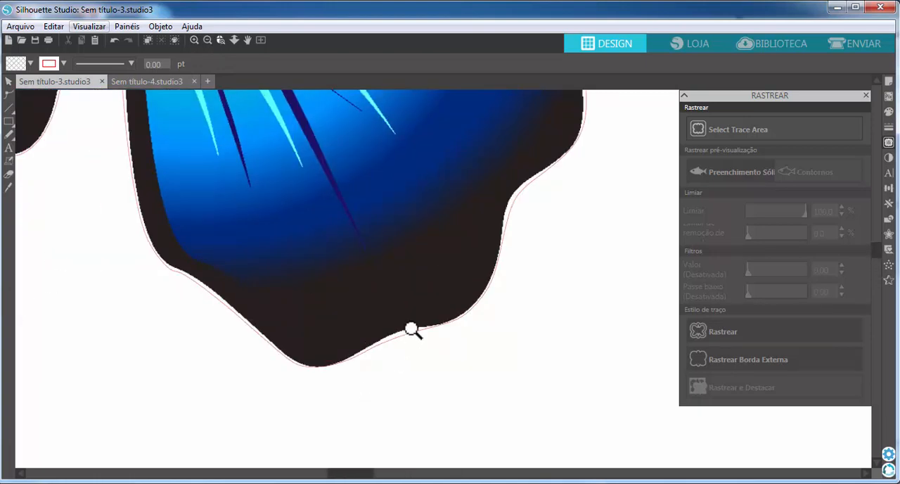
{"action": "left_click", "coordinate": [9, 85]}
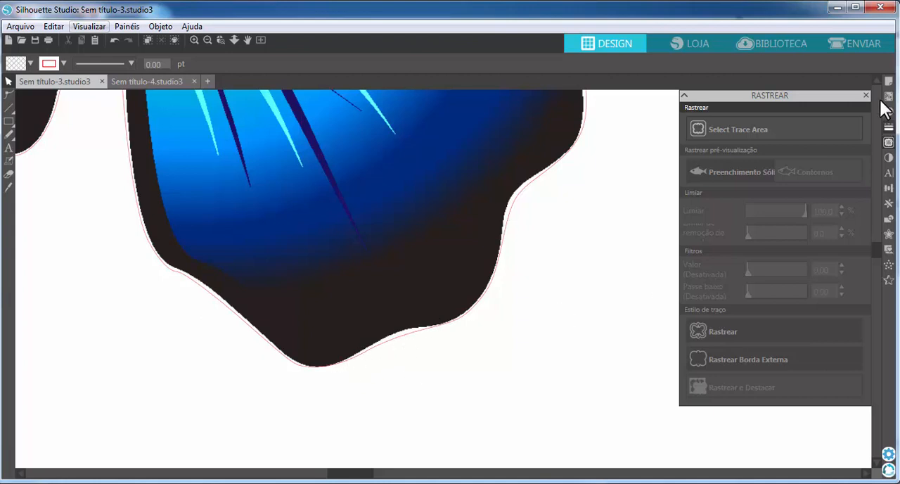
Step: Inspect the cut line along the butterfly's lower wing edge in the send view
{"action": "left_click", "coordinate": [861, 44]}
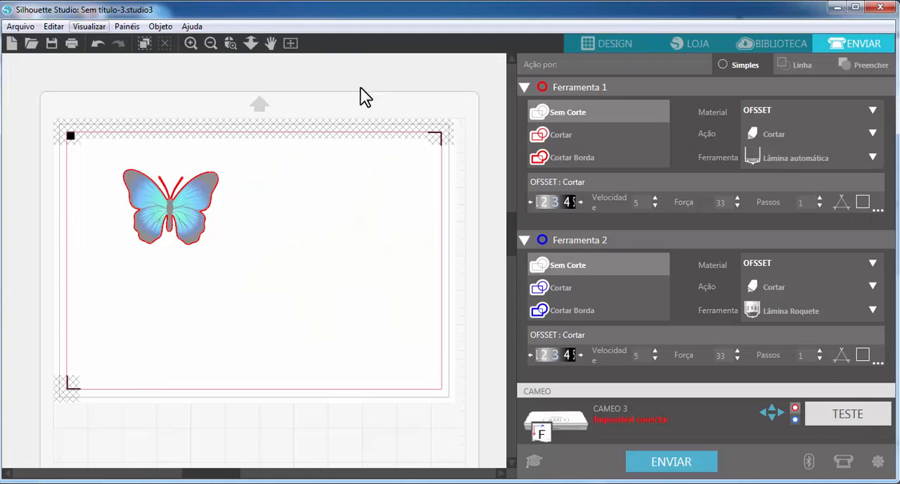
{"action": "left_click", "coordinate": [230, 43]}
{"action": "left_click_drag", "start_coordinate": [164, 269], "coordinate": [266, 183]}
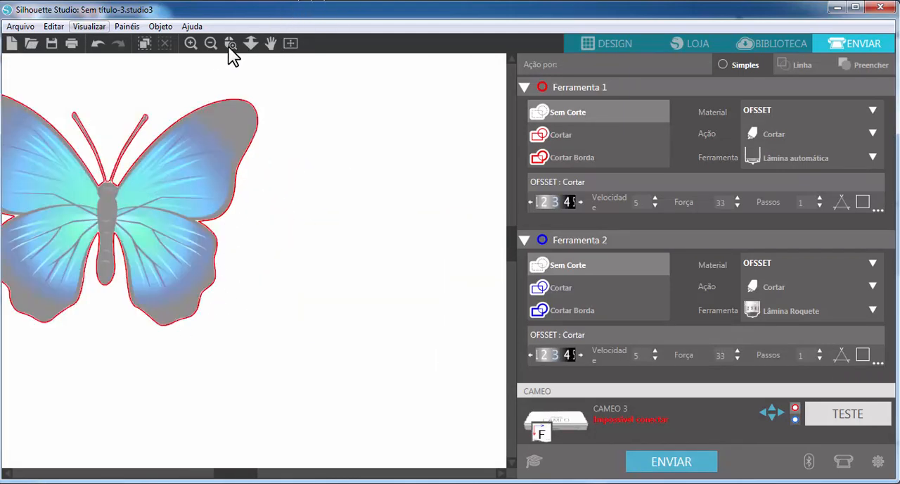
{"action": "left_click", "coordinate": [233, 43]}
{"action": "left_click_drag", "start_coordinate": [160, 333], "coordinate": [292, 215]}
{"action": "left_click", "coordinate": [236, 44]}
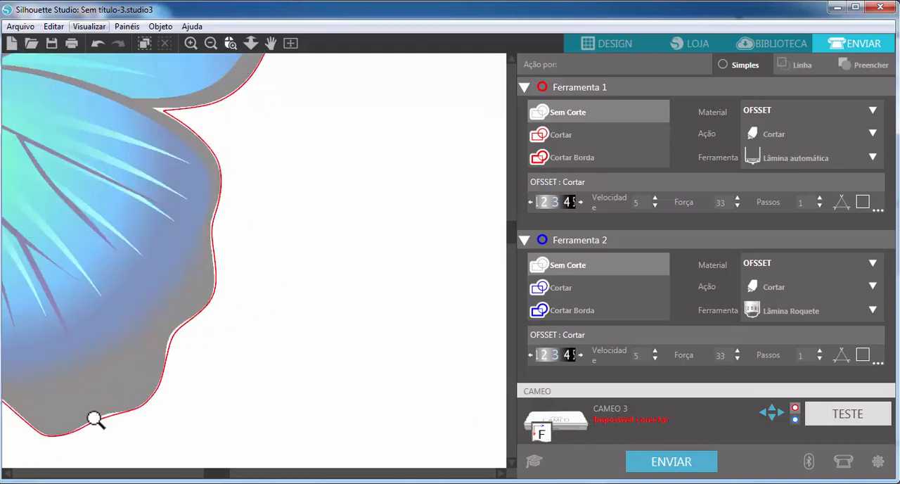
{"action": "left_click_drag", "start_coordinate": [55, 438], "coordinate": [209, 320]}
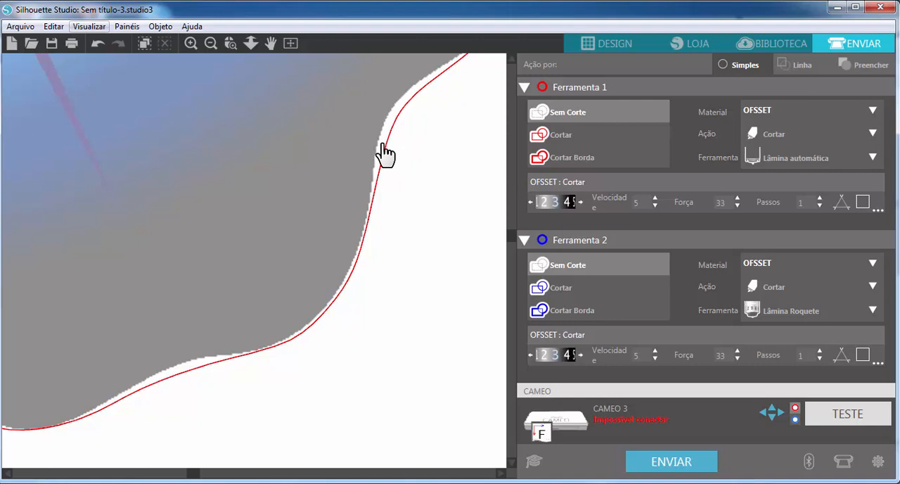
Step: Move the butterfly image off its traced outline toward the page's right half and return to the design
{"action": "left_click", "coordinate": [294, 41]}
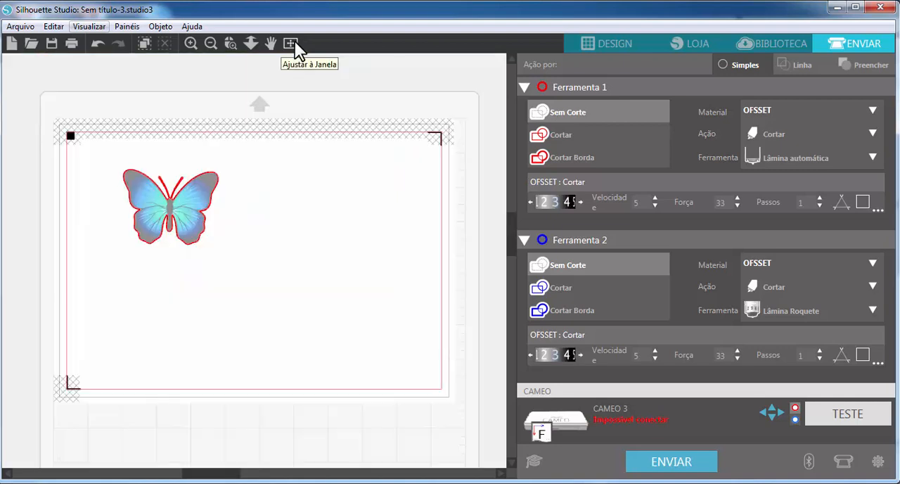
{"action": "left_click_drag", "start_coordinate": [276, 211], "coordinate": [342, 244]}
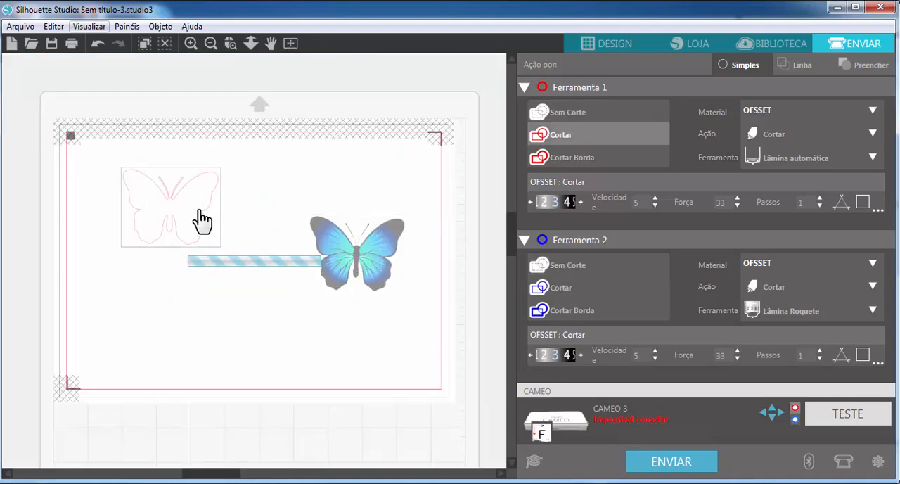
{"action": "left_click", "coordinate": [605, 44]}
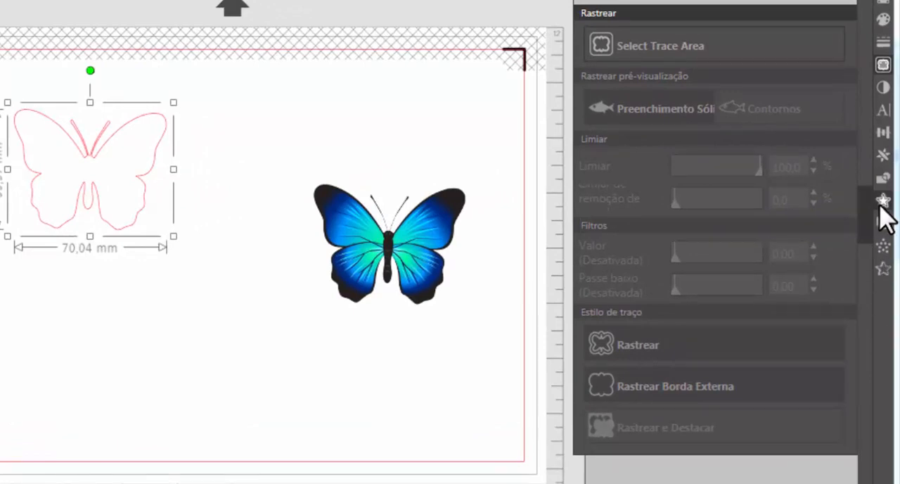
Step: Offset the traced butterfly outline outward by 1 mm
{"action": "left_click", "coordinate": [883, 202]}
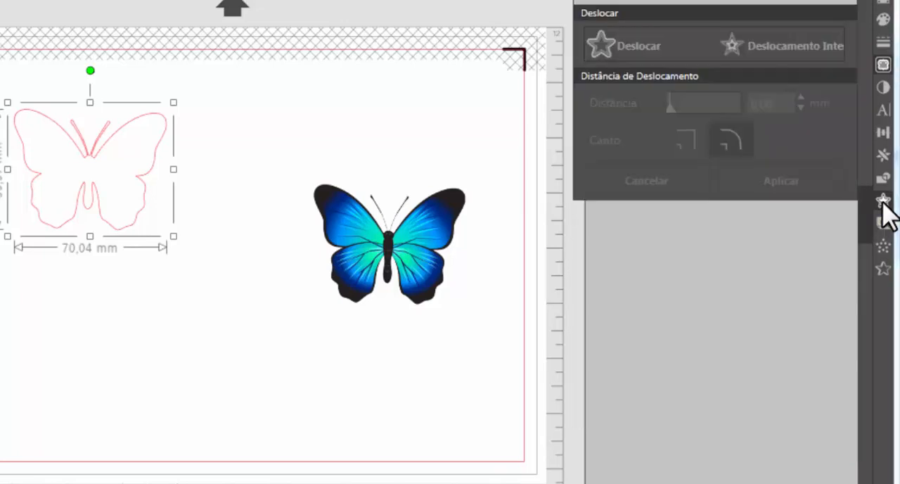
{"action": "left_click", "coordinate": [653, 51]}
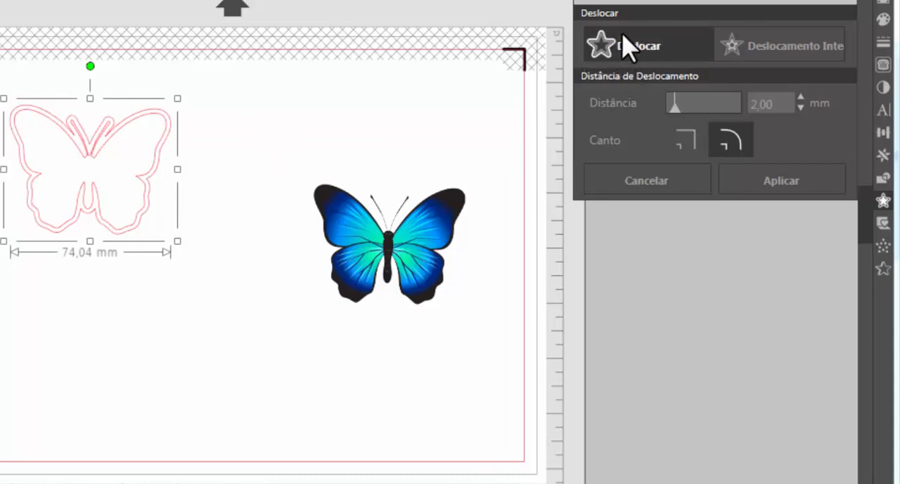
{"action": "left_click", "coordinate": [777, 103]}
{"action": "type", "text": "1"}
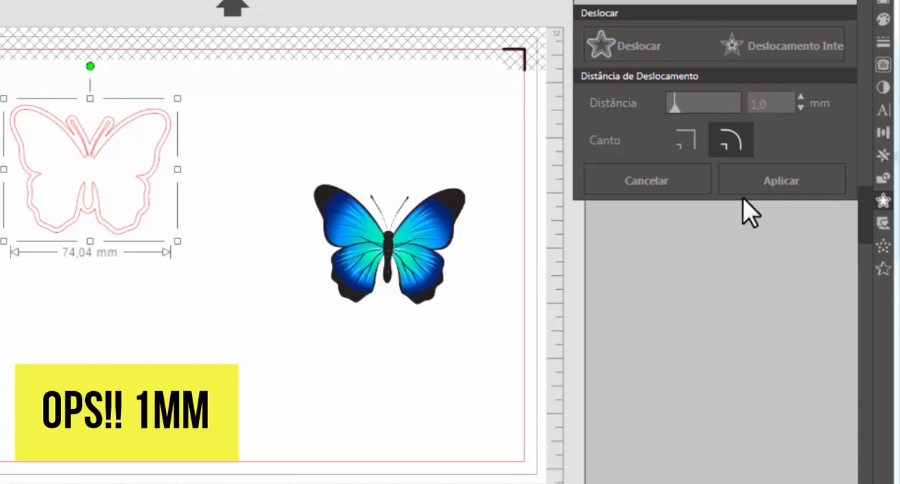
{"action": "key", "text": "Return"}
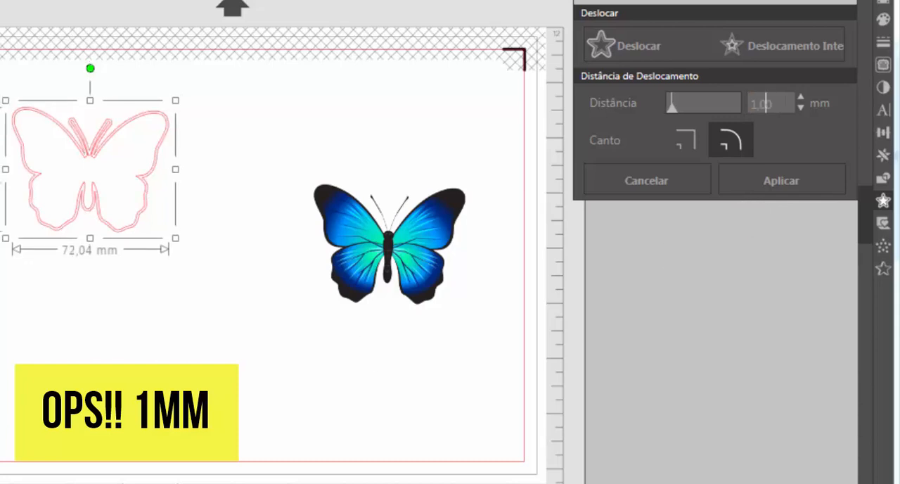
{"action": "left_click", "coordinate": [781, 181]}
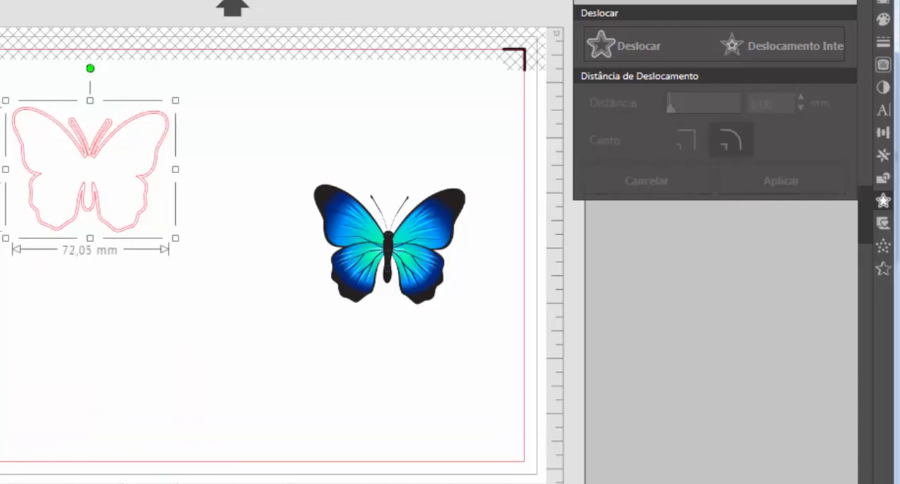
Step: Fill the traced and offset outlines with the near-black #231F1F sampled from the edge of the butterfly image's wing
{"action": "left_click", "coordinate": [291, 347]}
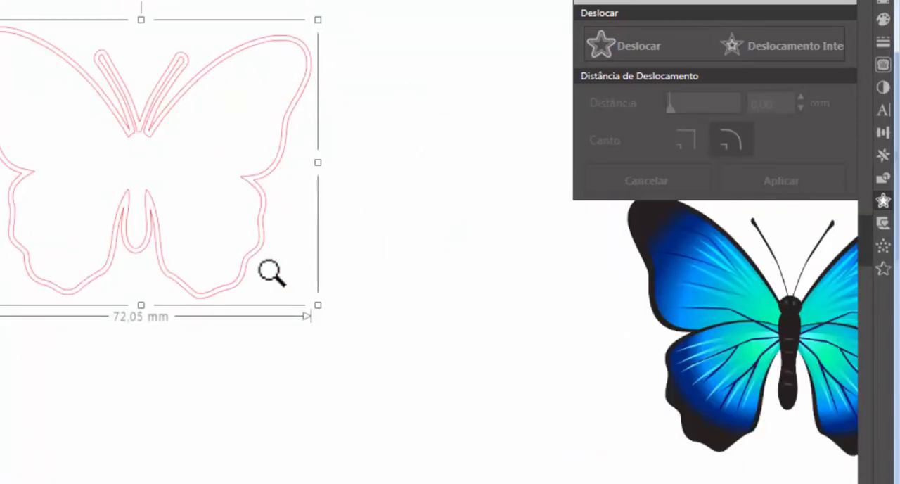
{"action": "left_click", "coordinate": [884, 20]}
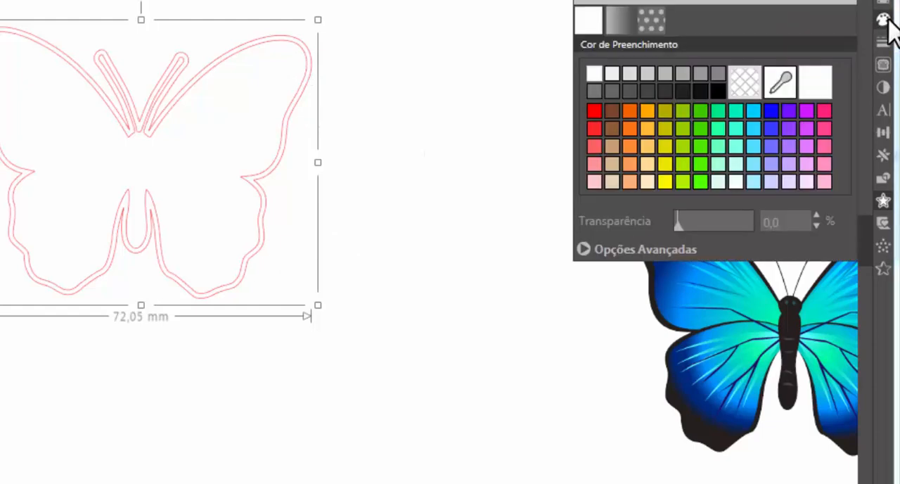
{"action": "left_click", "coordinate": [773, 83]}
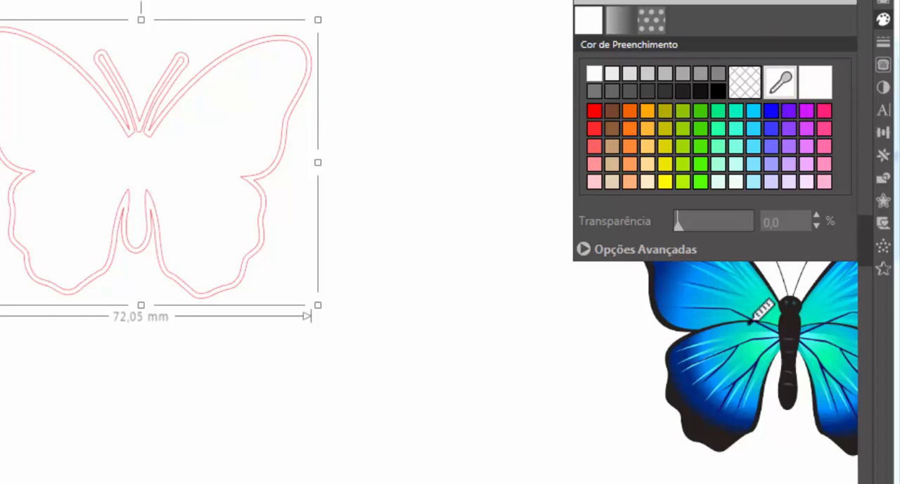
{"action": "left_click", "coordinate": [706, 431]}
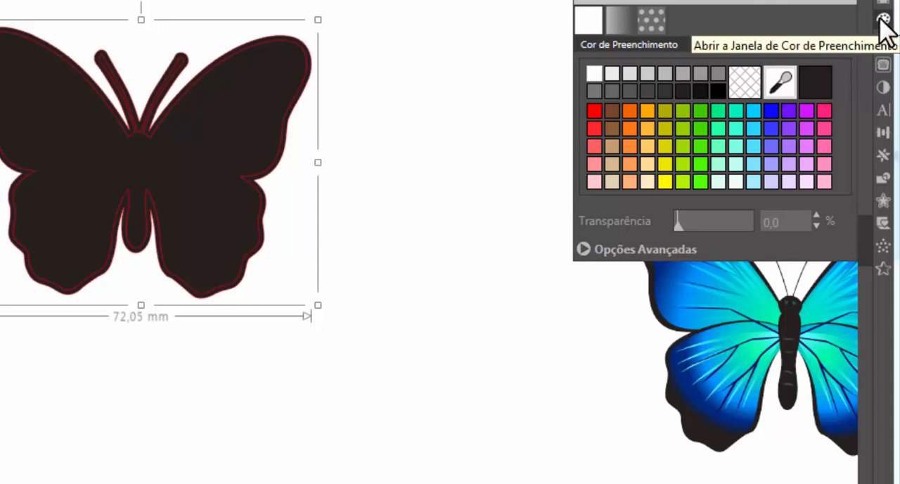
{"action": "left_click", "coordinate": [778, 83]}
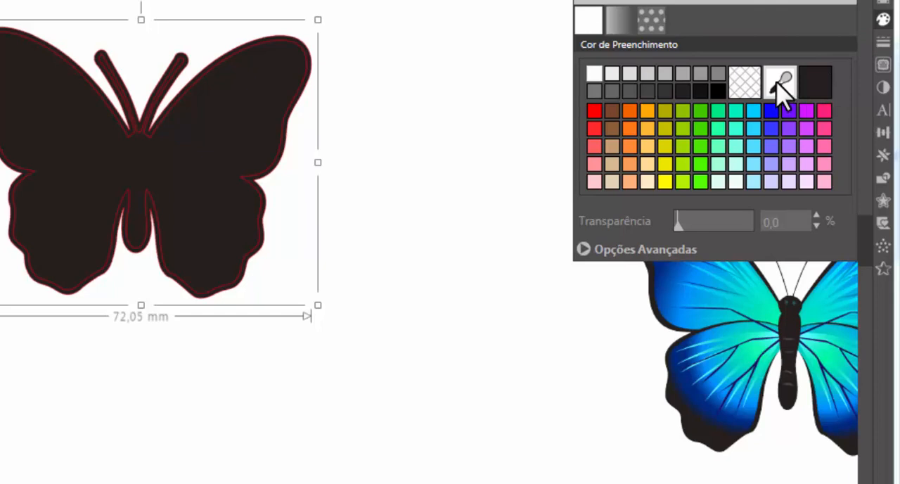
{"action": "left_click", "coordinate": [706, 435]}
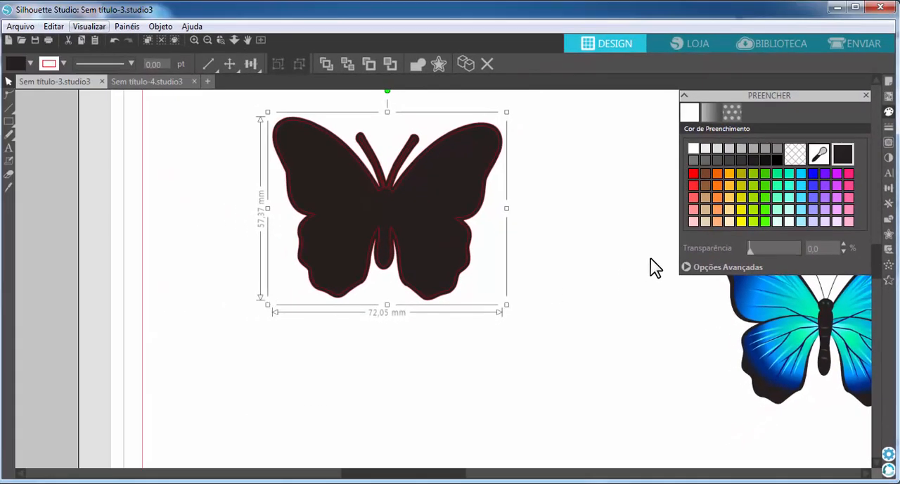
Step: Try solid blue, lighter blue, sampled near-black and transparent fills on the traced and offset butterfly outlines
{"action": "left_click", "coordinate": [813, 174]}
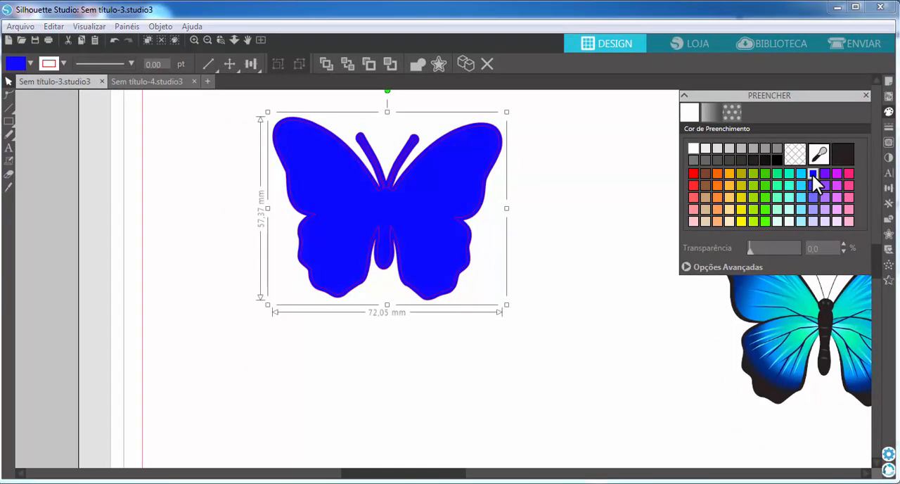
{"action": "left_click", "coordinate": [813, 198]}
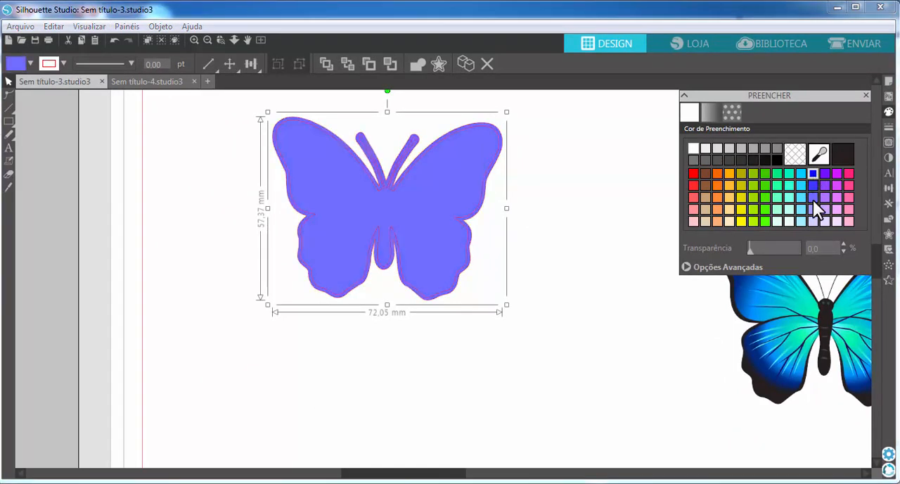
{"action": "left_click", "coordinate": [844, 158]}
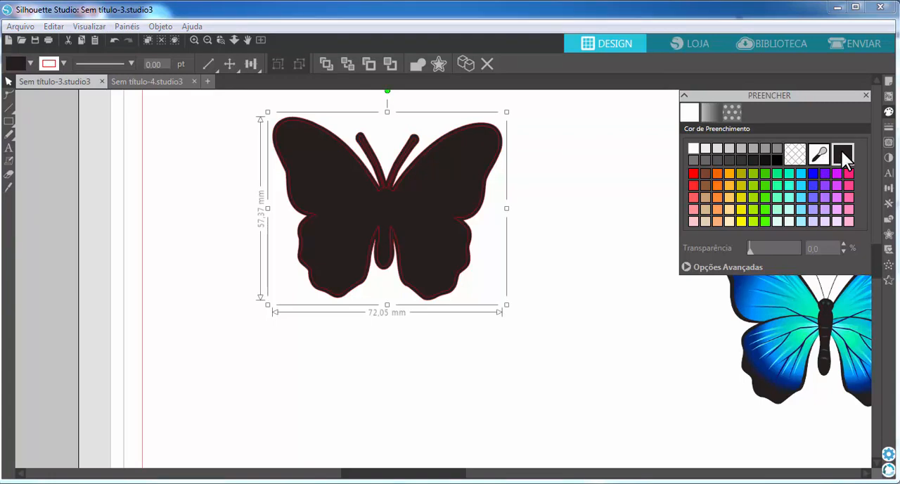
{"action": "left_click", "coordinate": [794, 155]}
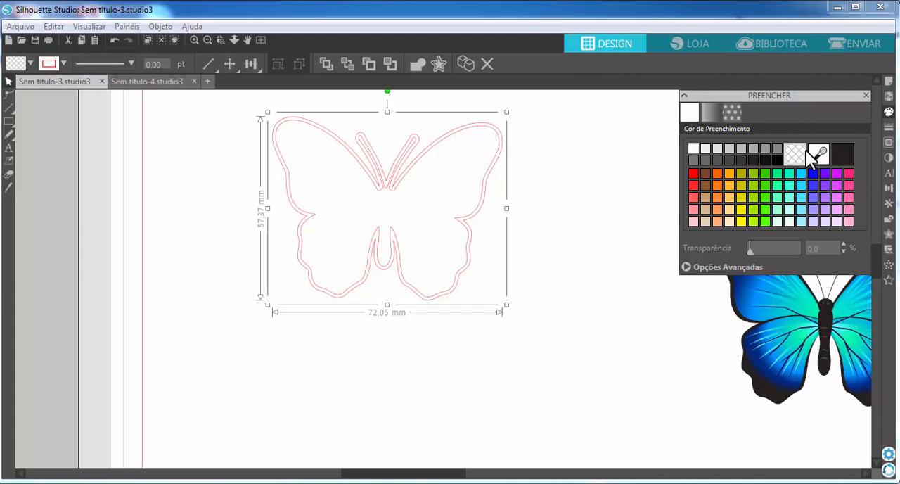
Step: Try several gradient fills on the butterfly outlines, including green-to-white, orange and red-to-white
{"action": "left_click", "coordinate": [711, 112]}
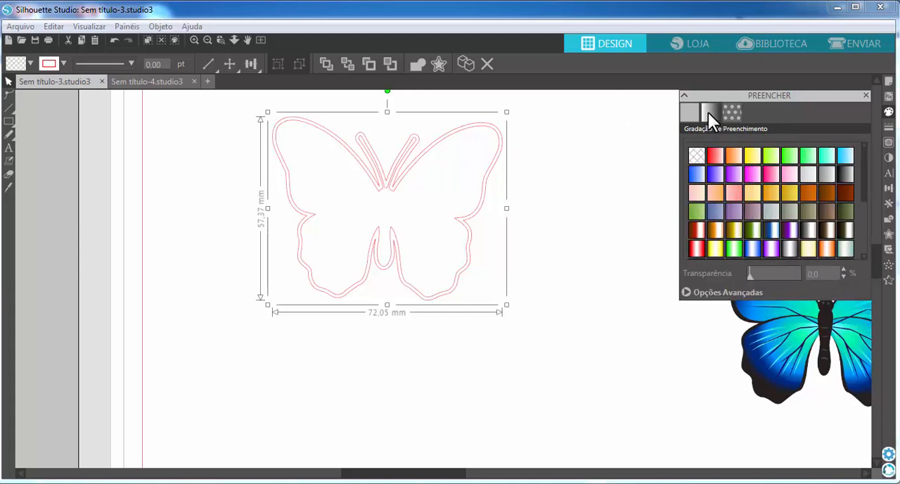
{"action": "left_click", "coordinate": [760, 228]}
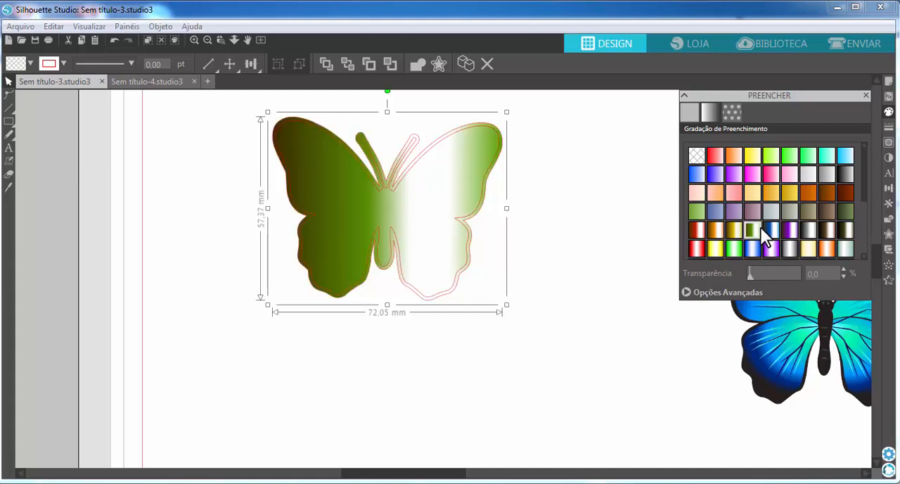
{"action": "left_click", "coordinate": [814, 212]}
{"action": "left_click", "coordinate": [768, 191]}
{"action": "left_click", "coordinate": [802, 191]}
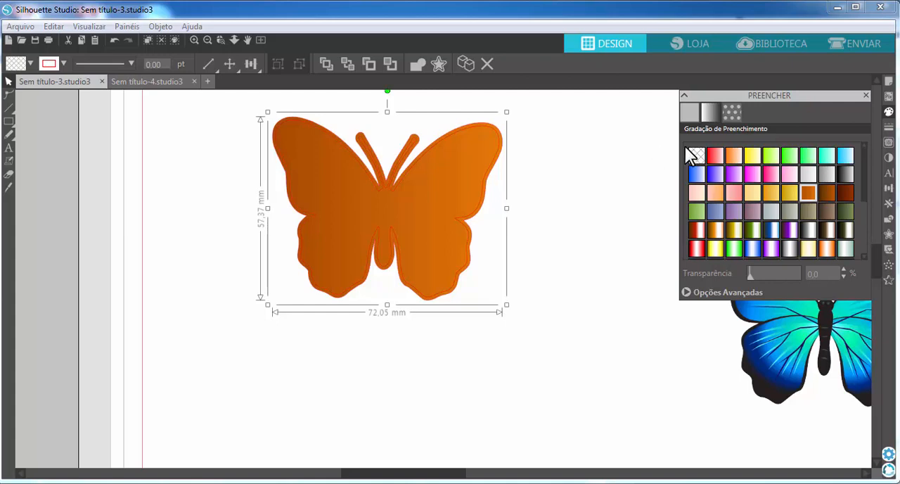
{"action": "left_click", "coordinate": [712, 156]}
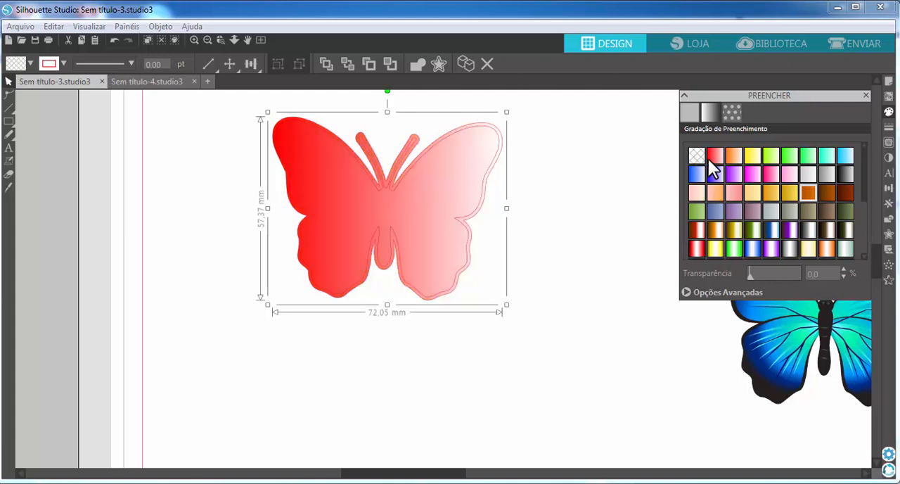
Step: Try the multicolored dot and green polka-dot pattern fills on the butterfly outlines, and return to the sampled near-black fill
{"action": "left_click", "coordinate": [733, 116]}
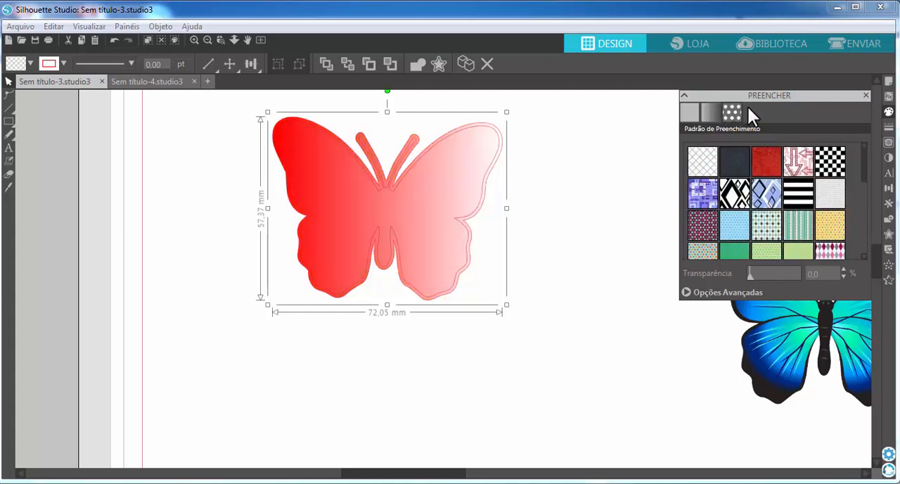
{"action": "left_click", "coordinate": [703, 225]}
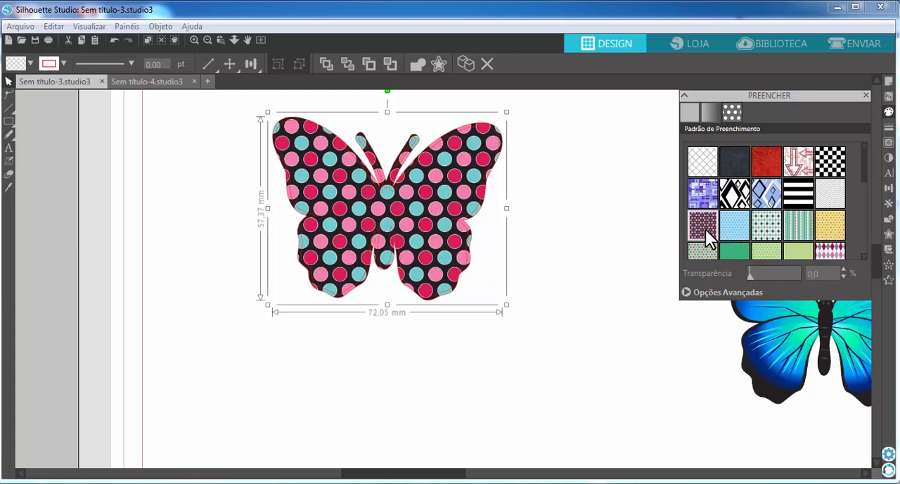
{"action": "left_click", "coordinate": [784, 252]}
{"action": "left_click", "coordinate": [763, 251]}
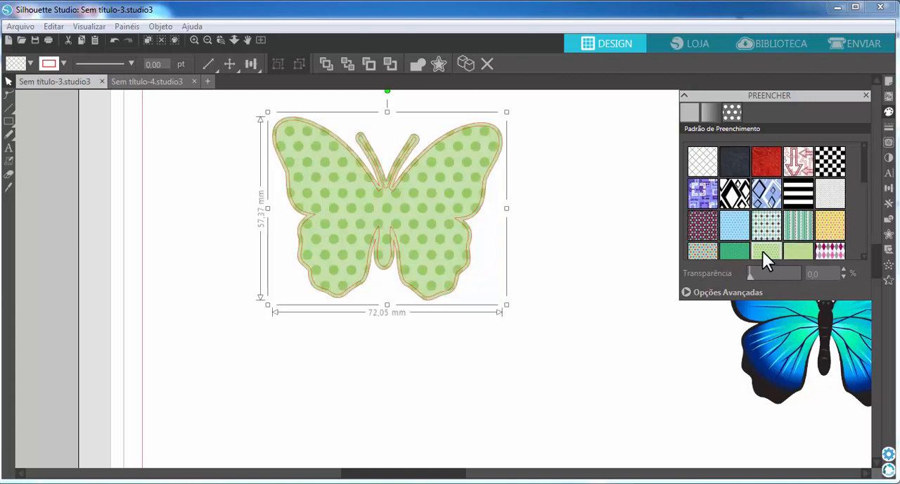
{"action": "left_click", "coordinate": [690, 112]}
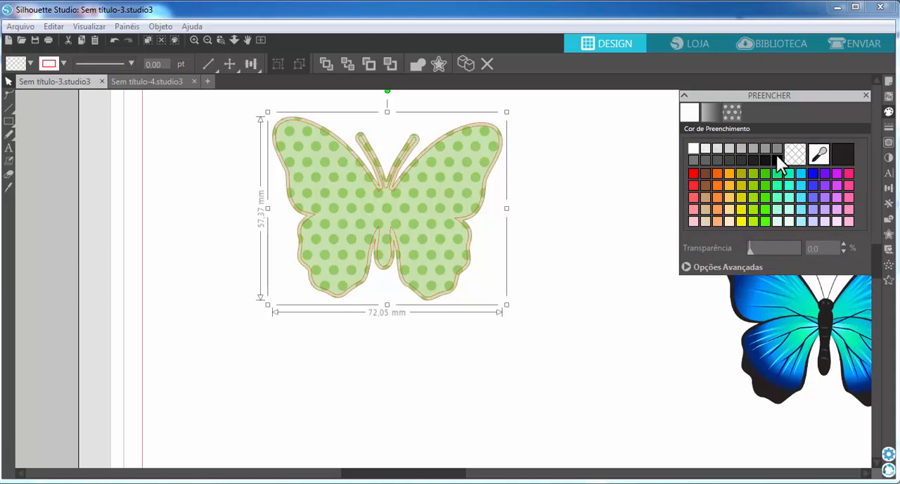
{"action": "left_click", "coordinate": [844, 153]}
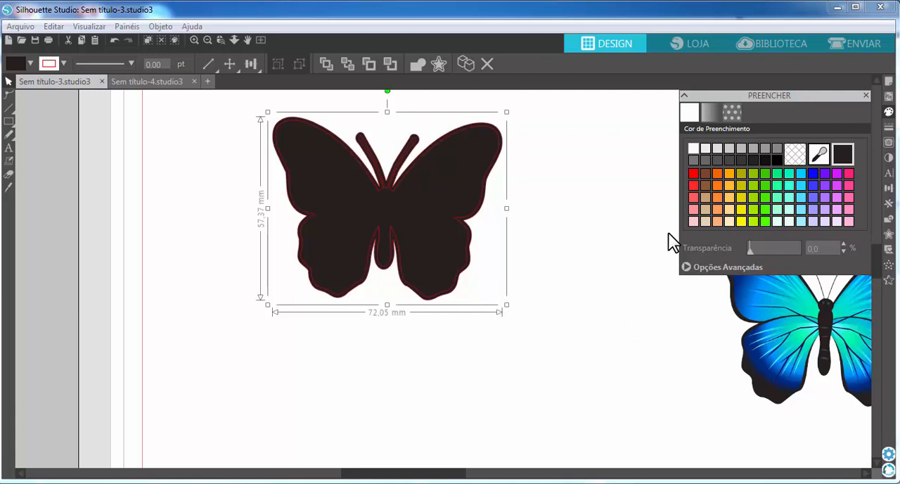
Step: In the send view, set the outer offset outline of the butterfly to Sem Corte, keeping the inner outline as the cut line
{"action": "left_click", "coordinate": [866, 47]}
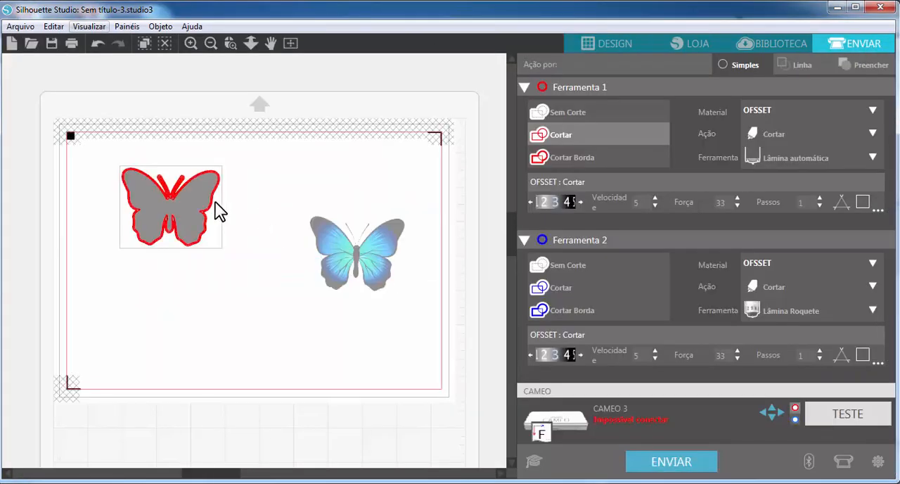
{"action": "left_click", "coordinate": [232, 44]}
{"action": "left_click_drag", "start_coordinate": [104, 149], "coordinate": [257, 271]}
{"action": "left_click", "coordinate": [231, 44]}
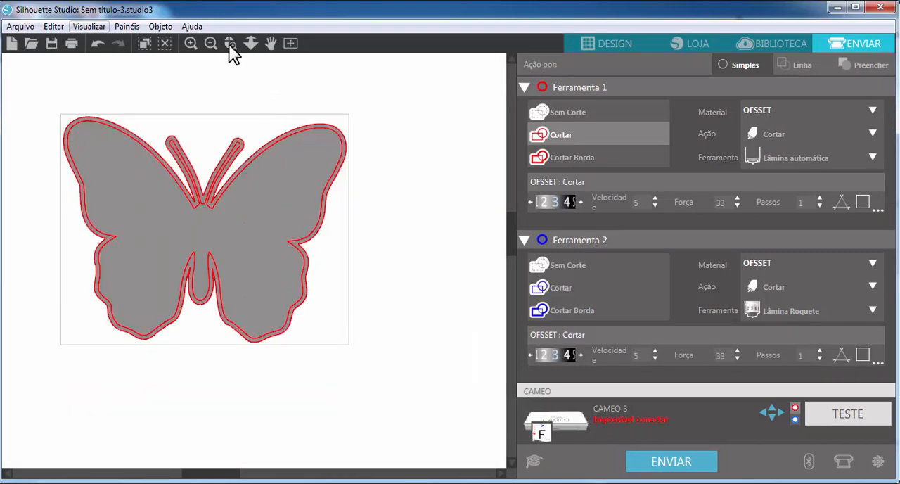
{"action": "left_click_drag", "start_coordinate": [430, 97], "coordinate": [222, 313]}
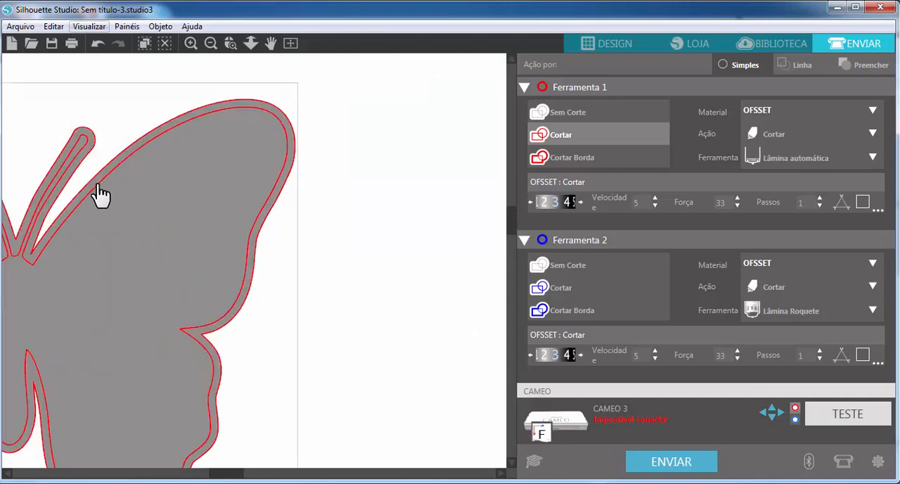
{"action": "left_click", "coordinate": [567, 112]}
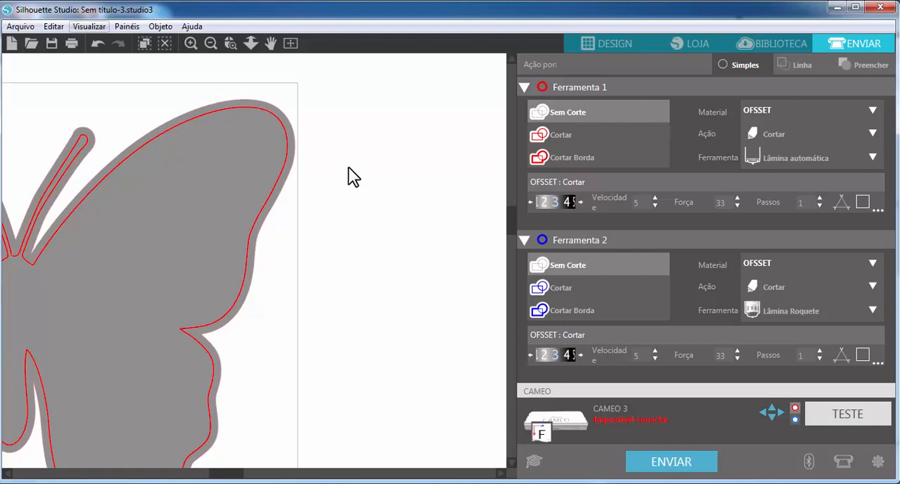
Step: Group the butterfly's inner cut outline with its filled outer offset in the send view
{"action": "left_click", "coordinate": [293, 43]}
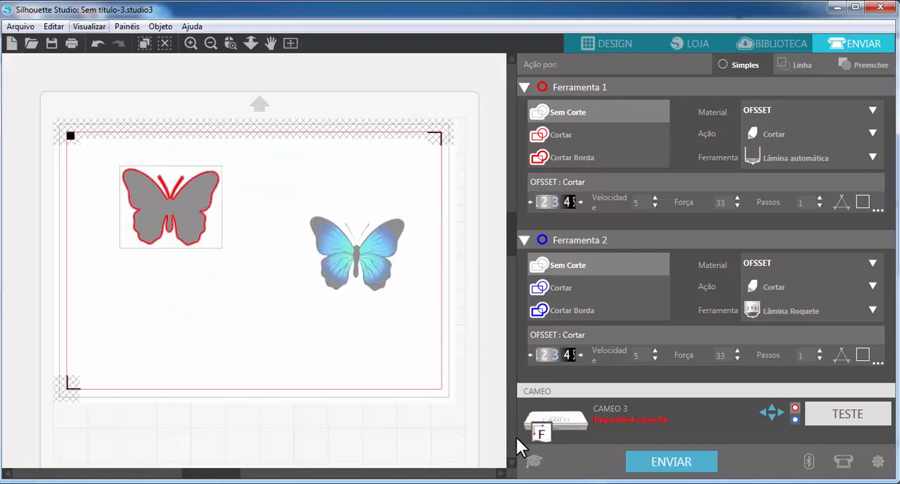
{"action": "left_click_drag", "start_coordinate": [68, 139], "coordinate": [299, 204]}
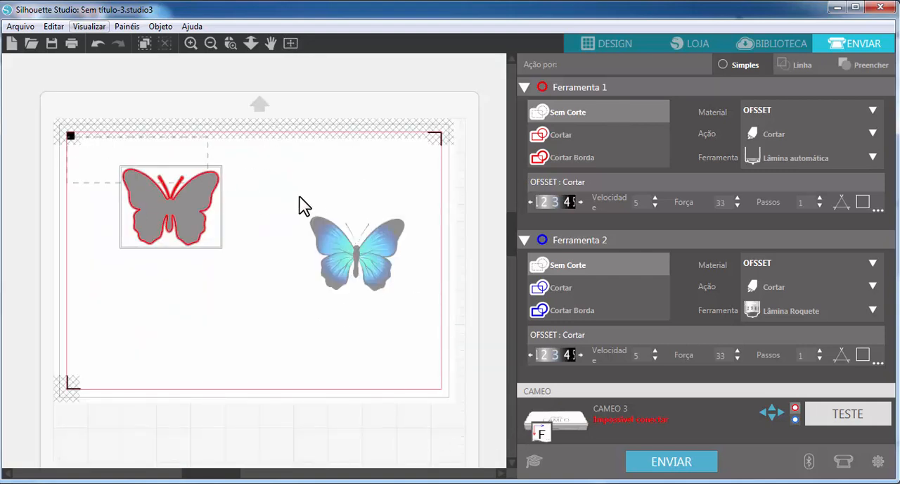
{"action": "left_click_drag", "start_coordinate": [312, 316], "coordinate": [312, 317]}
{"action": "left_click", "coordinate": [190, 299]}
{"action": "left_click_drag", "start_coordinate": [89, 284], "coordinate": [265, 122]}
{"action": "right_click", "coordinate": [189, 182]}
{"action": "left_click", "coordinate": [227, 194]}
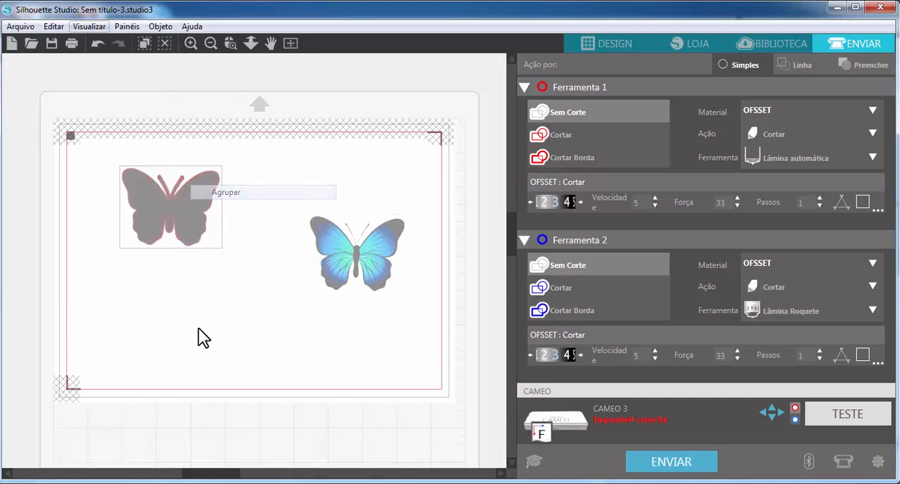
{"action": "left_click", "coordinate": [228, 286]}
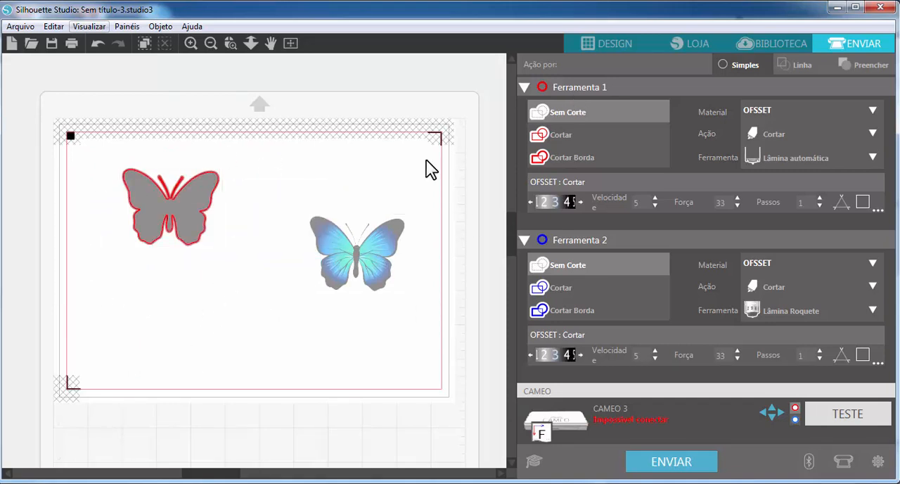
Step: Separate the grouped butterfly outlines into individual shapes again
{"action": "key", "text": "ctrl+z"}
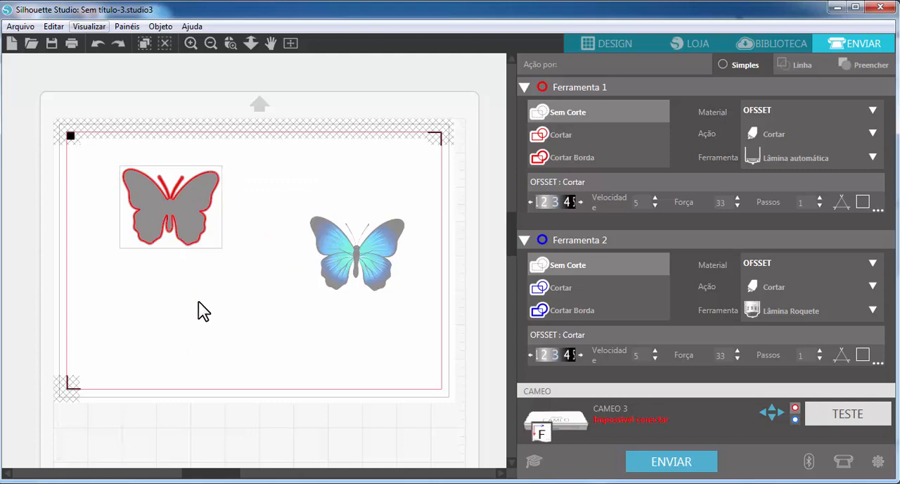
{"action": "key", "text": "ctrl+y"}
{"action": "left_click", "coordinate": [263, 315]}
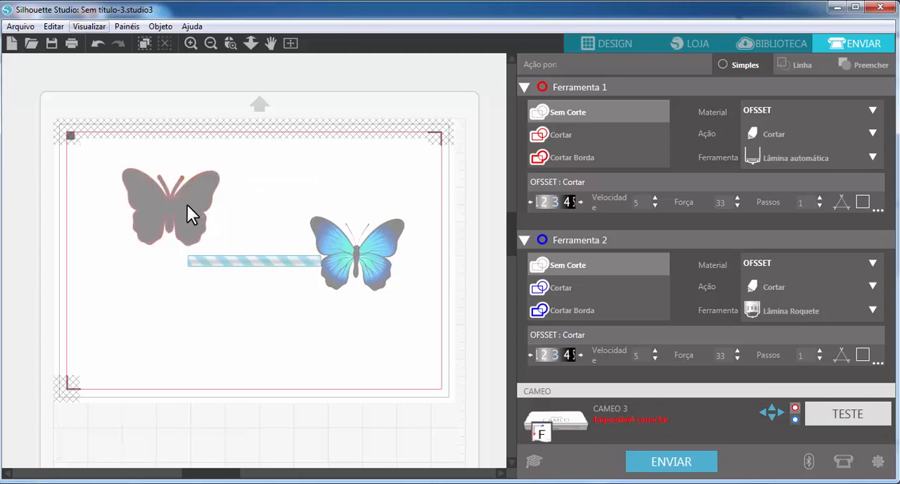
Step: Try moving the filled offset away from the red cut outline, undoing each move
{"action": "left_click", "coordinate": [187, 204]}
{"action": "left_click_drag", "start_coordinate": [248, 288], "coordinate": [249, 289]}
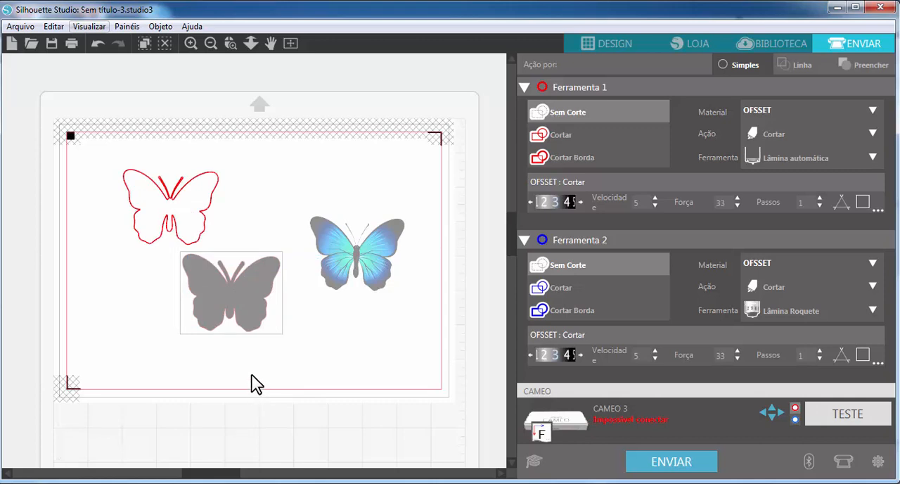
{"action": "key", "text": "ctrl+z"}
{"action": "left_click_drag", "start_coordinate": [198, 221], "coordinate": [206, 220]}
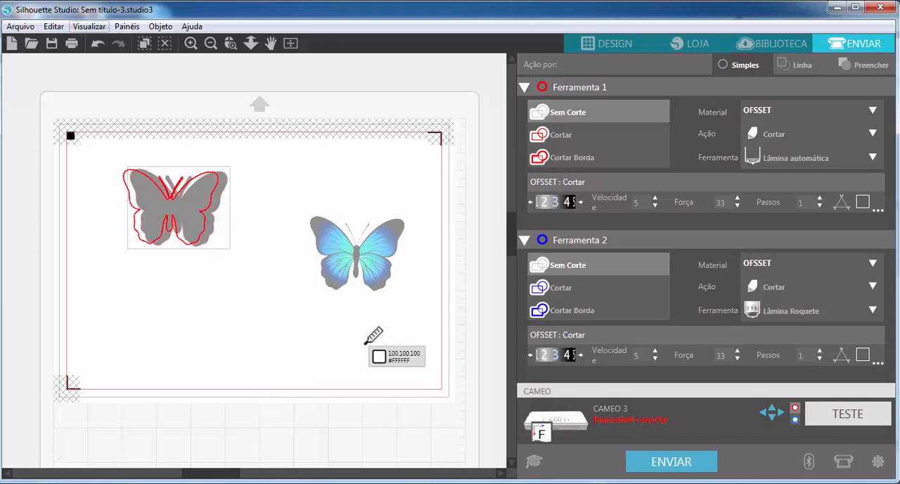
{"action": "key", "text": "ctrl+z"}
Step: Select both butterfly outlines and examine the grouping options offered in the send view
{"action": "left_click_drag", "start_coordinate": [254, 222], "coordinate": [272, 154]}
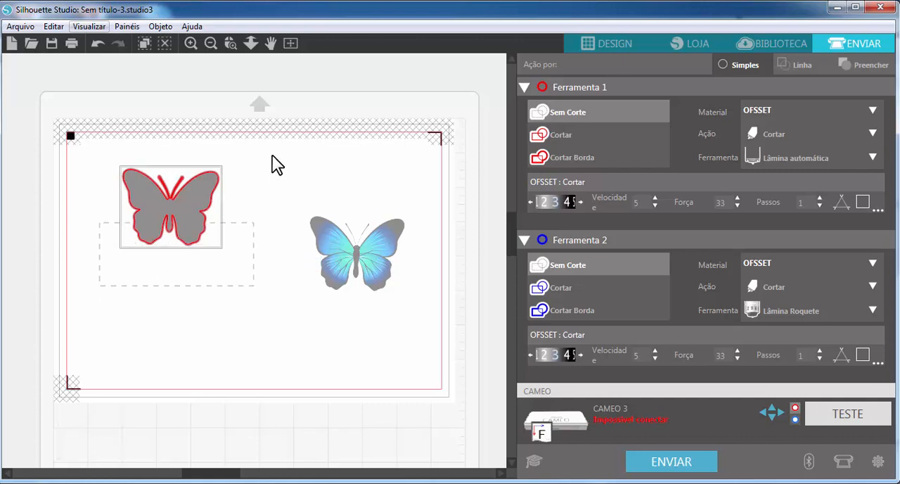
{"action": "right_click", "coordinate": [201, 205]}
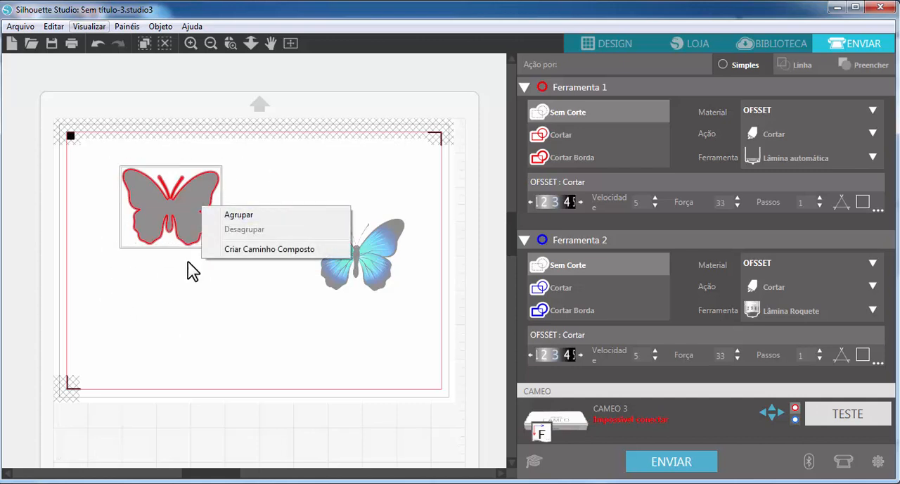
{"action": "left_click", "coordinate": [160, 198]}
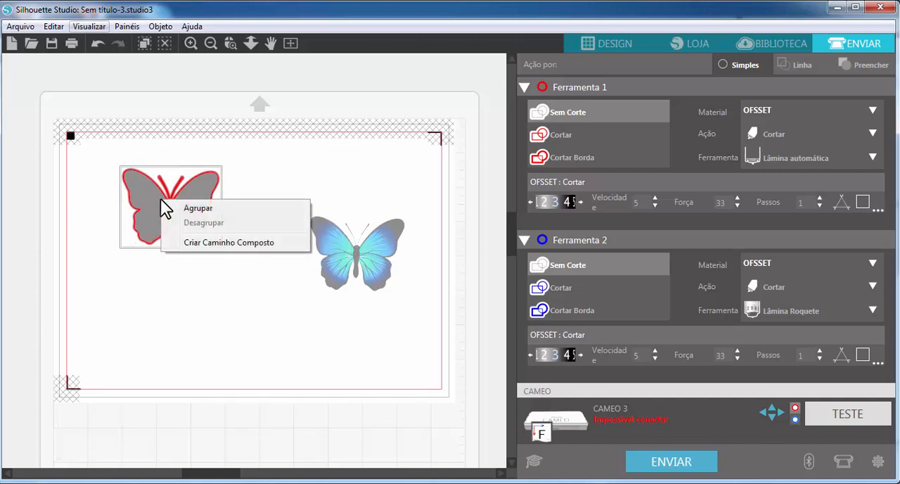
Step: Return to the design view, select the butterfly's cut outline and filled offset, and group them
{"action": "left_click", "coordinate": [612, 42]}
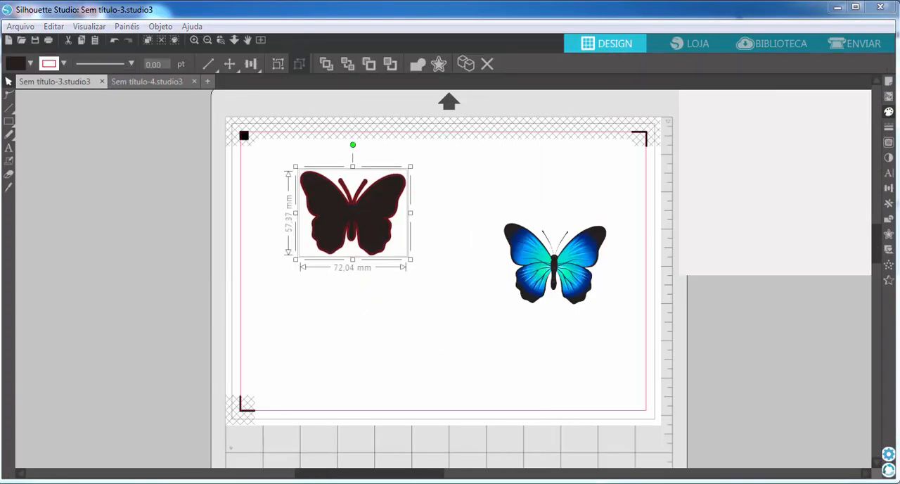
{"action": "left_click", "coordinate": [373, 353]}
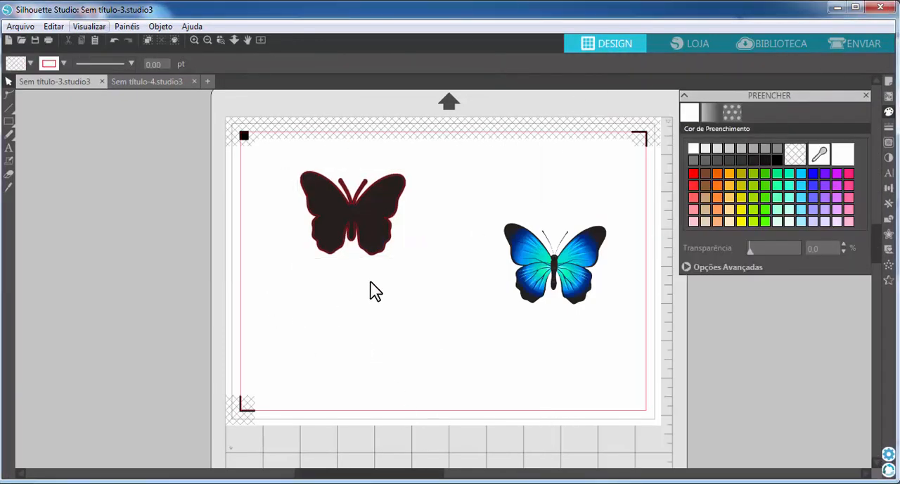
{"action": "left_click_drag", "start_coordinate": [256, 296], "coordinate": [462, 142]}
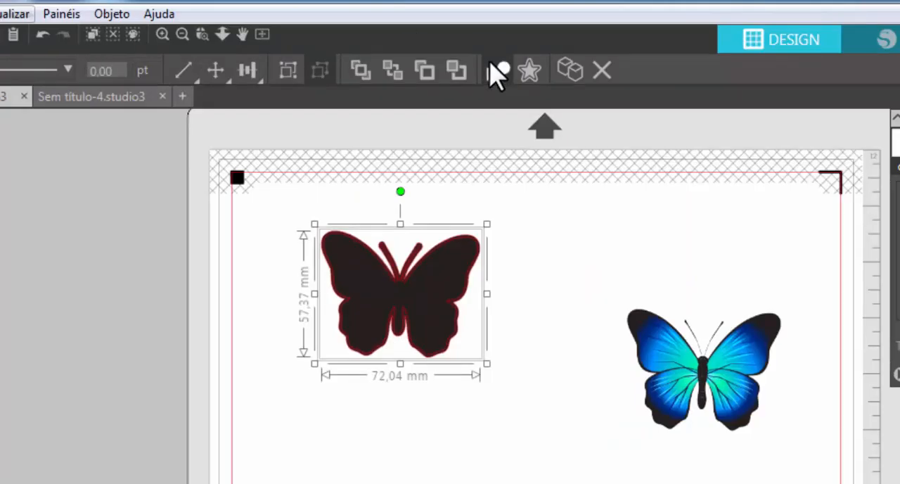
{"action": "left_click", "coordinate": [287, 71]}
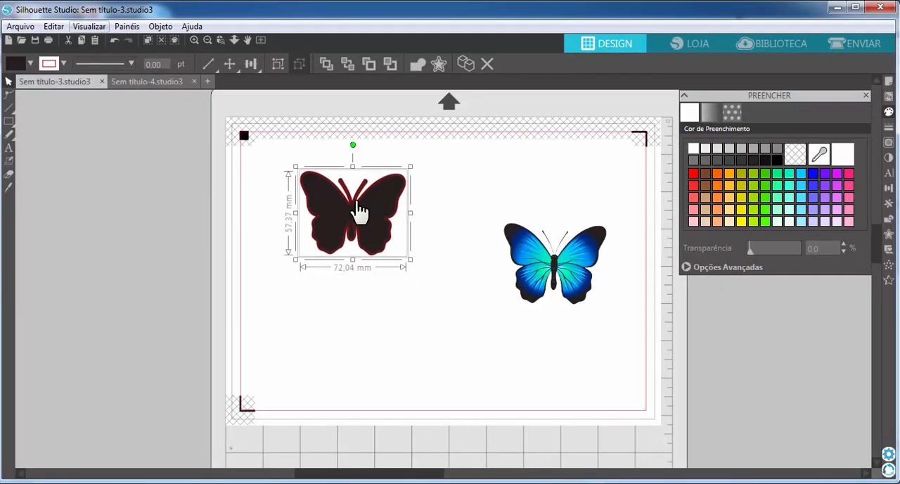
{"action": "right_click", "coordinate": [359, 209]}
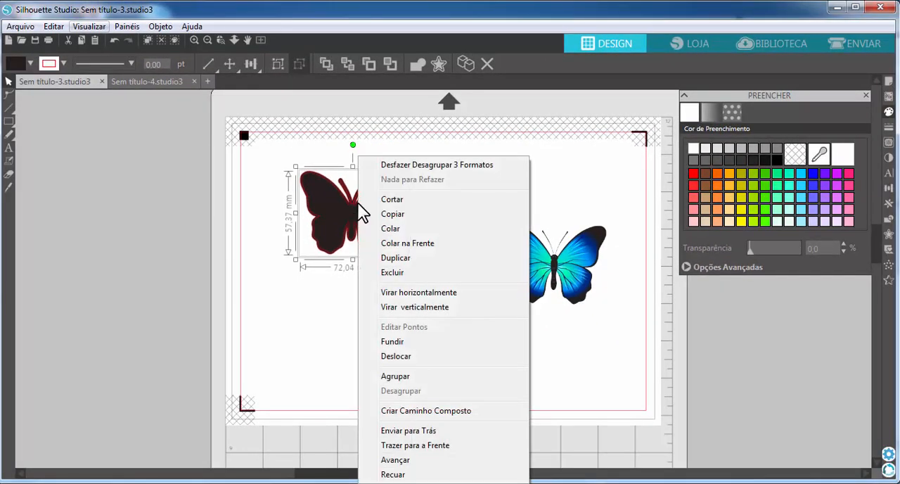
{"action": "left_click", "coordinate": [402, 377]}
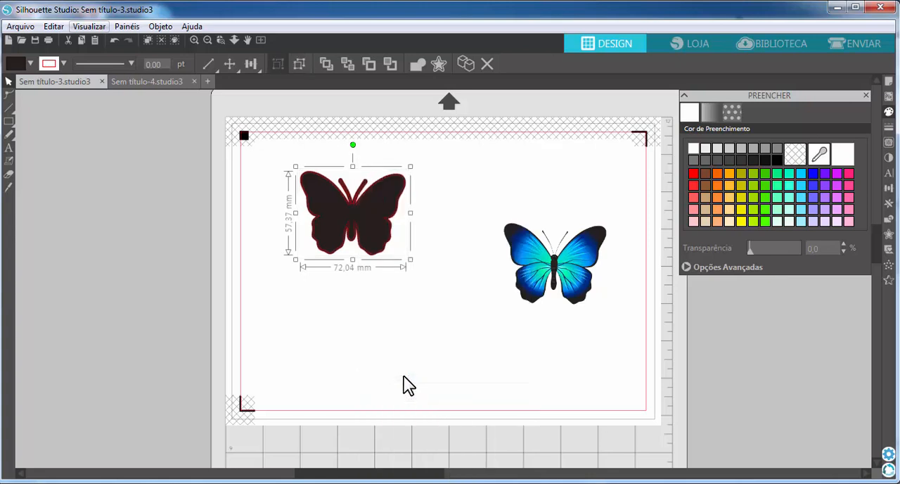
{"action": "key", "text": "ctrl+g"}
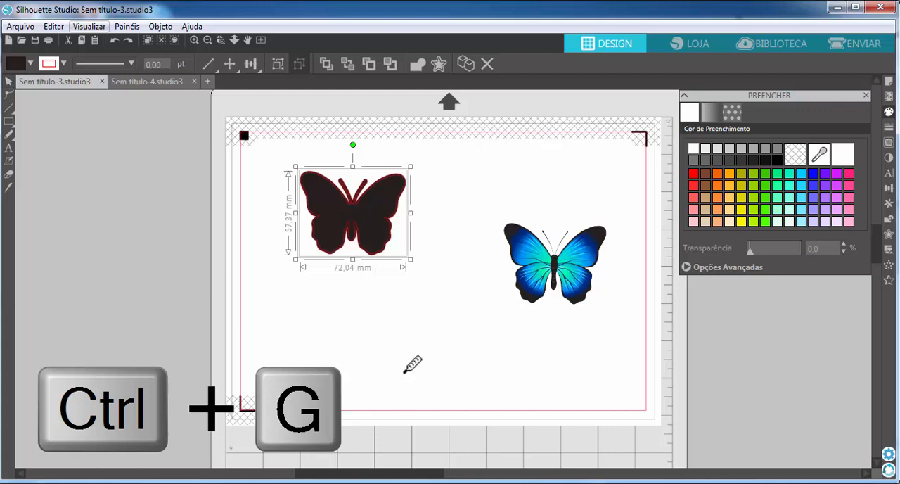
Step: Group the filled offset with its cut outline, try moving the group down, and undo the move
{"action": "key", "text": "ctrl+g"}
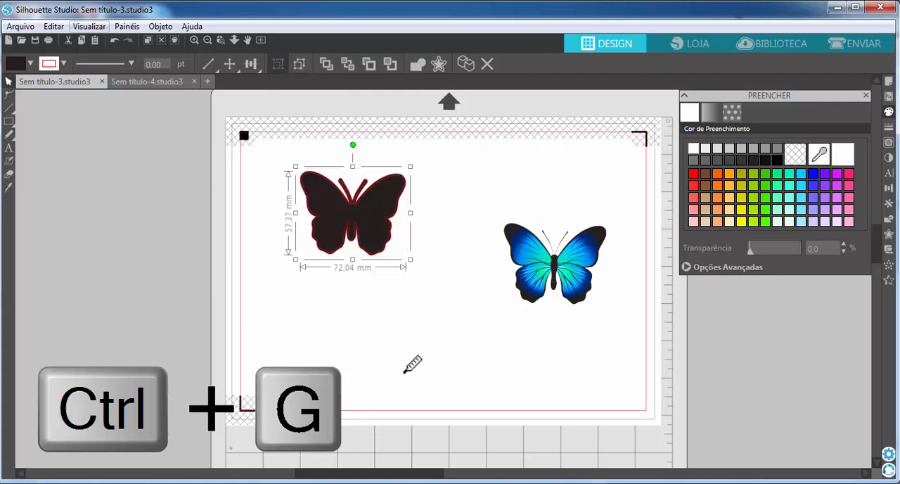
{"action": "left_click", "coordinate": [431, 370]}
{"action": "left_click_drag", "start_coordinate": [379, 239], "coordinate": [438, 311]}
{"action": "left_click", "coordinate": [489, 450]}
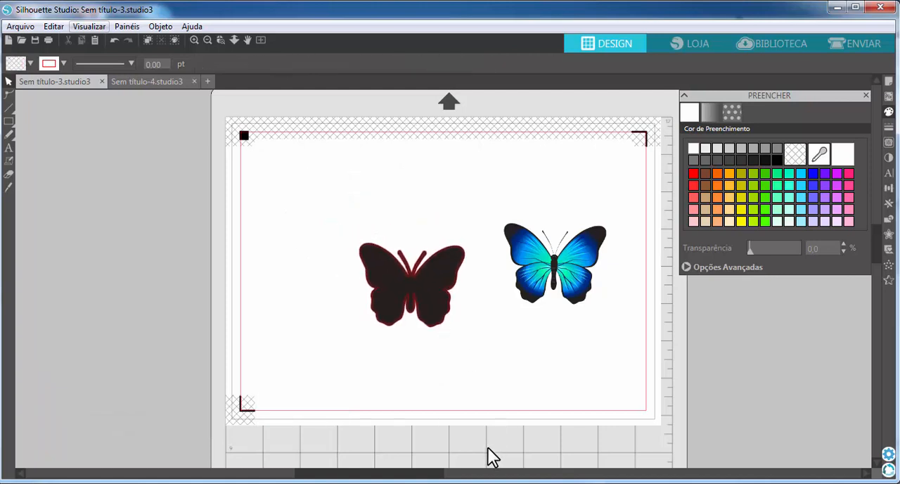
{"action": "key", "text": "ctrl+z"}
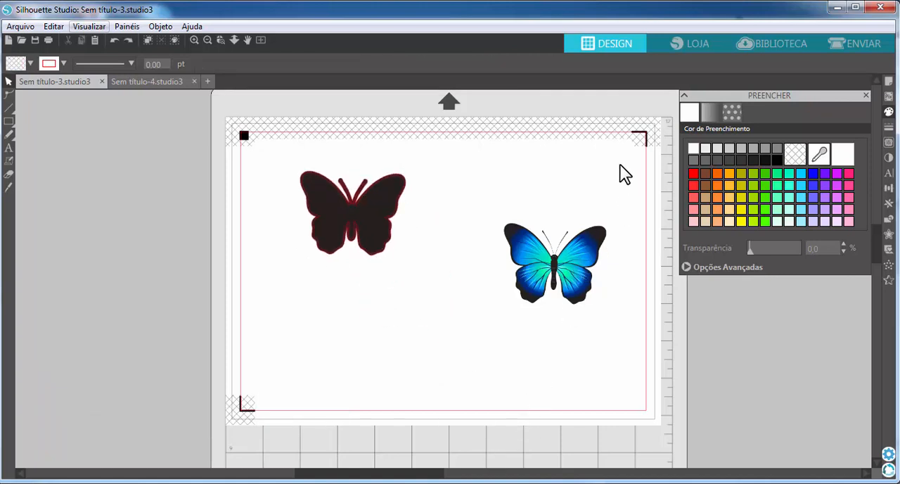
Step: Align the dark butterfly group and the blue butterfly image on a common centre, undoing and repeating the centring once
{"action": "left_click_drag", "start_coordinate": [633, 144], "coordinate": [261, 405]}
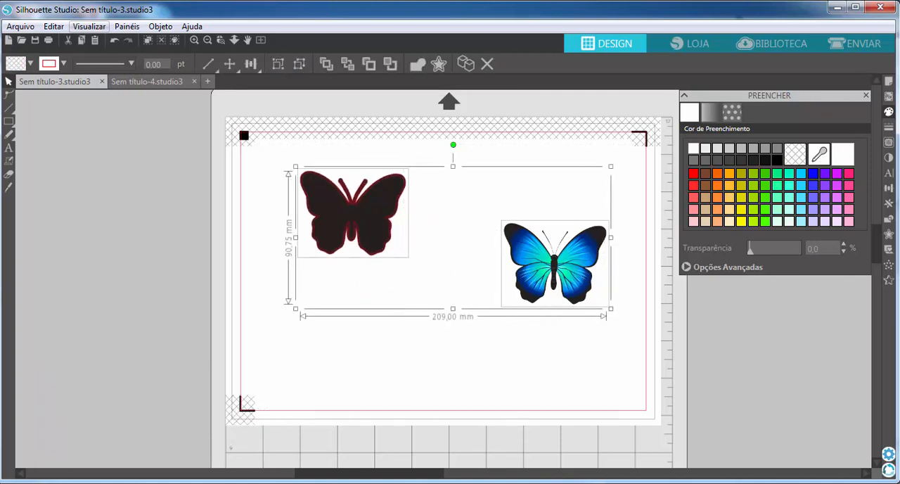
{"action": "mouse_move", "coordinate": [176, 483]}
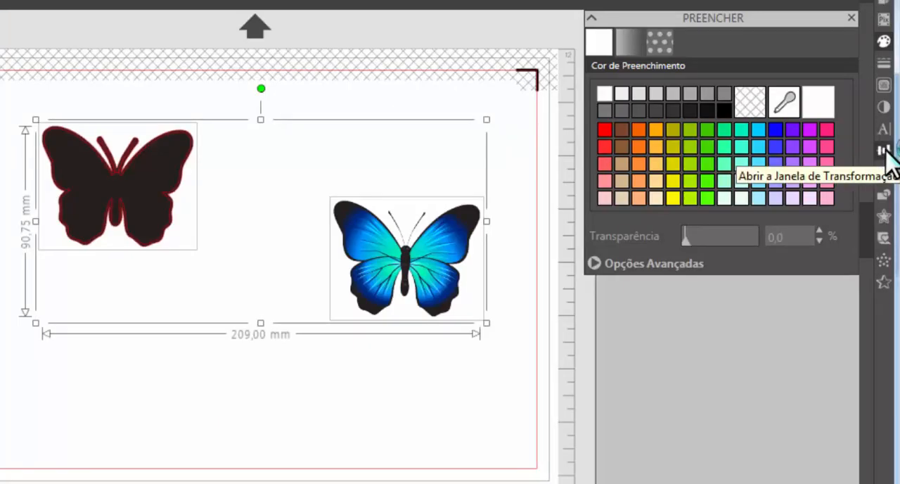
{"action": "left_click", "coordinate": [884, 151]}
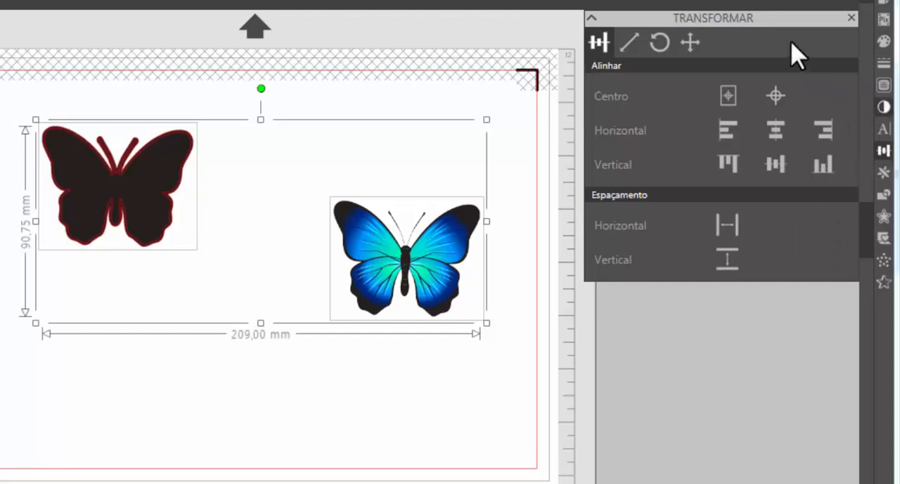
{"action": "left_click", "coordinate": [781, 98]}
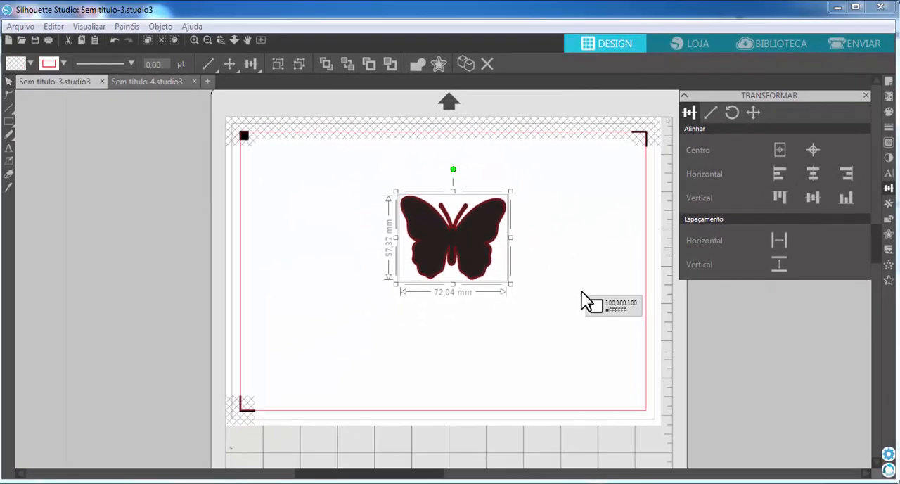
{"action": "key", "text": "ctrl+z"}
{"action": "left_click", "coordinate": [258, 68]}
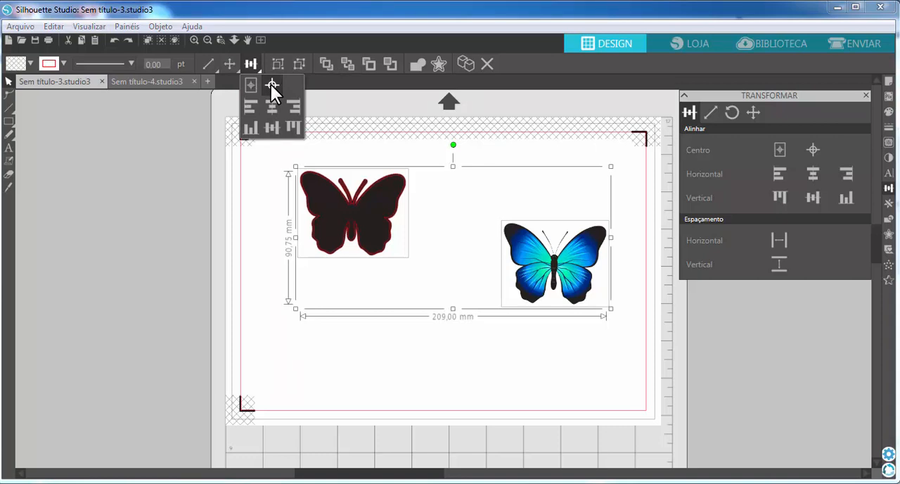
{"action": "left_click", "coordinate": [271, 85]}
{"action": "left_click", "coordinate": [536, 256]}
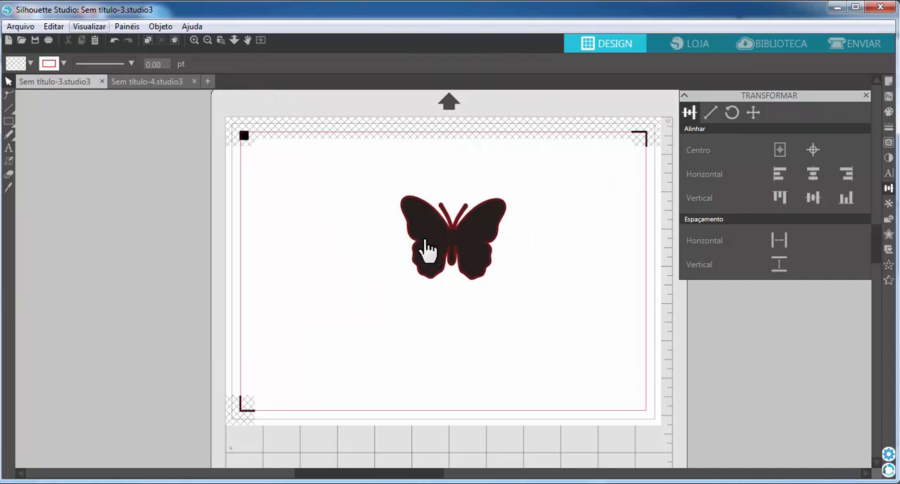
Step: Send the dark butterfly group to the back, behind the blue image
{"action": "left_click", "coordinate": [467, 237]}
{"action": "right_click", "coordinate": [469, 233]}
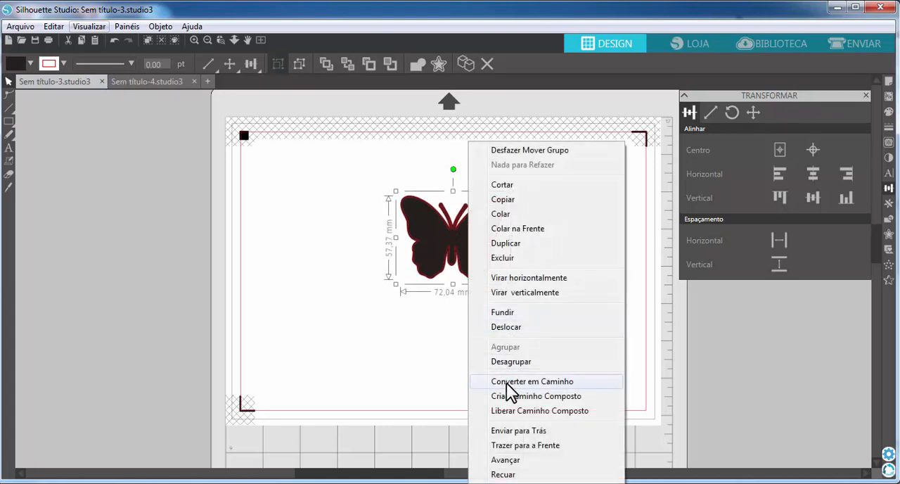
{"action": "left_click", "coordinate": [518, 431]}
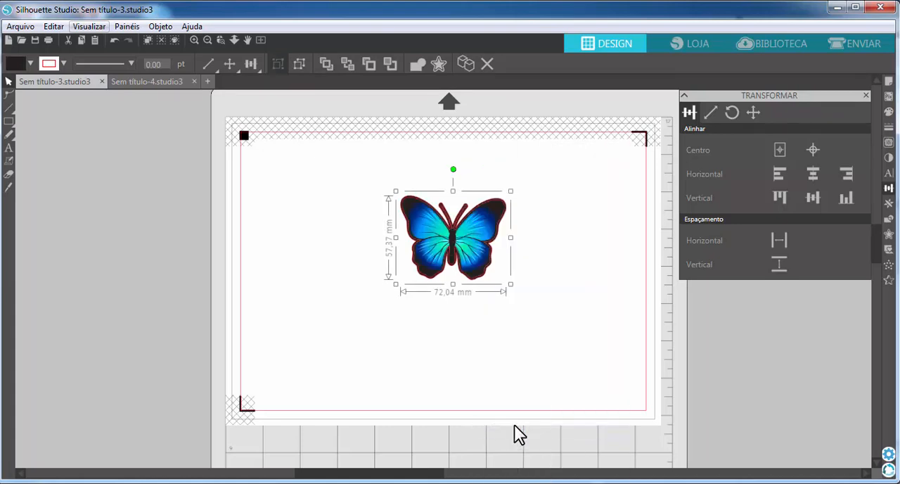
Step: Bring the blue butterfly image to the front of the dark group, applying the command twice
{"action": "left_click", "coordinate": [497, 241]}
{"action": "right_click", "coordinate": [497, 238]}
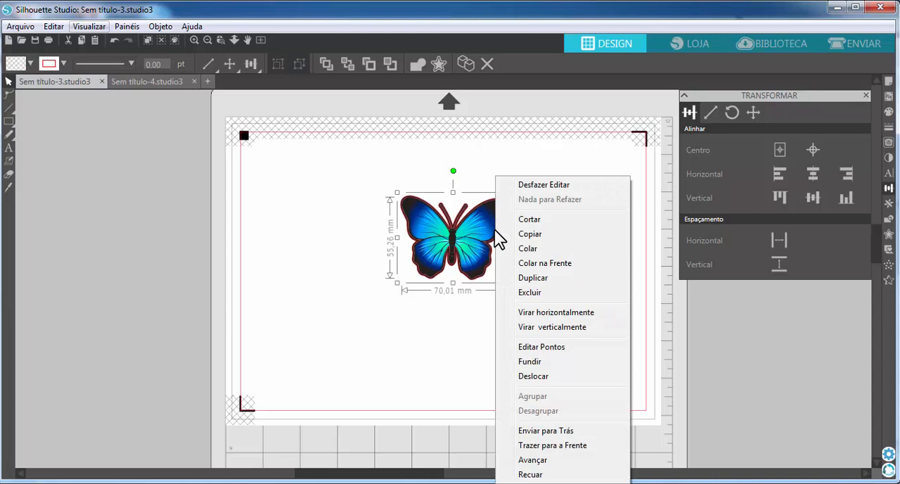
{"action": "left_click", "coordinate": [548, 446]}
{"action": "left_click", "coordinate": [485, 302]}
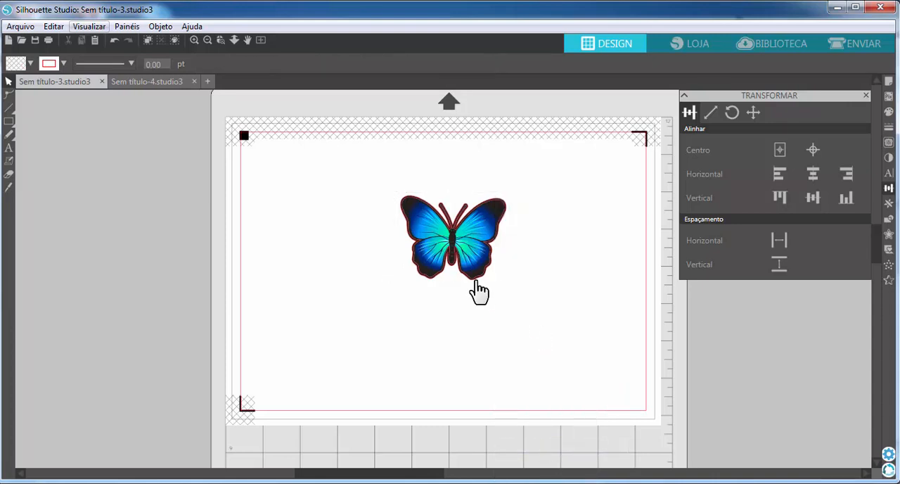
{"action": "left_click", "coordinate": [479, 289]}
{"action": "right_click", "coordinate": [478, 289]}
{"action": "left_click", "coordinate": [517, 445]}
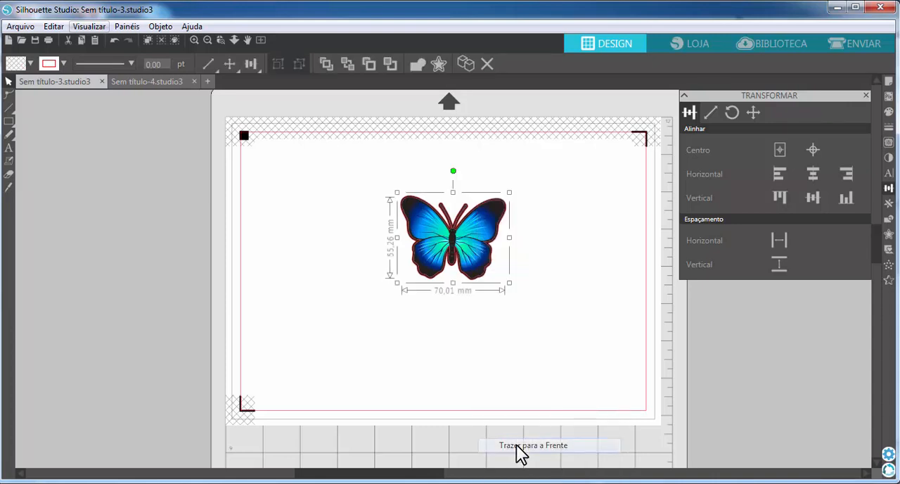
{"action": "left_click", "coordinate": [489, 299]}
Step: Try shifting the blue butterfly image sideways and bringing the dark group to the front
{"action": "left_click_drag", "start_coordinate": [470, 246], "coordinate": [445, 246]}
{"action": "left_click", "coordinate": [489, 293]}
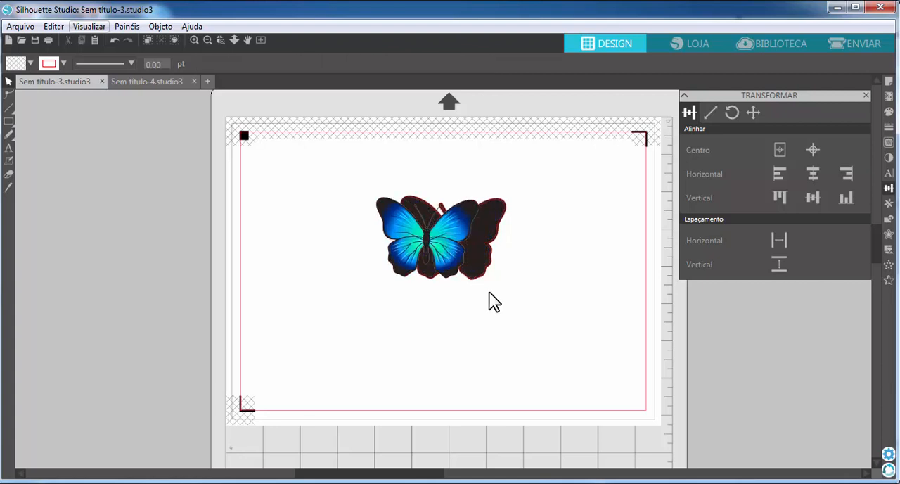
{"action": "left_click", "coordinate": [493, 253]}
{"action": "right_click", "coordinate": [490, 251]}
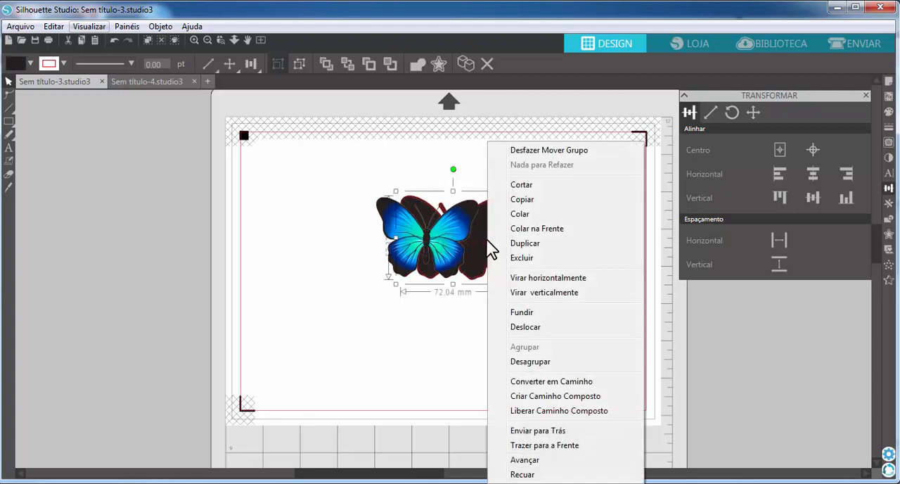
{"action": "left_click", "coordinate": [555, 446]}
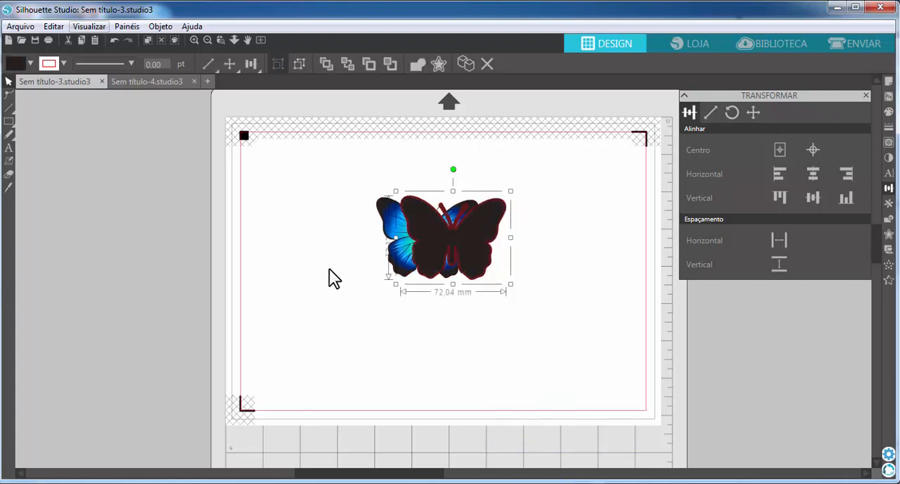
Step: Bring the shifted blue butterfly image to the front of the dark group
{"action": "right_click", "coordinate": [478, 255]}
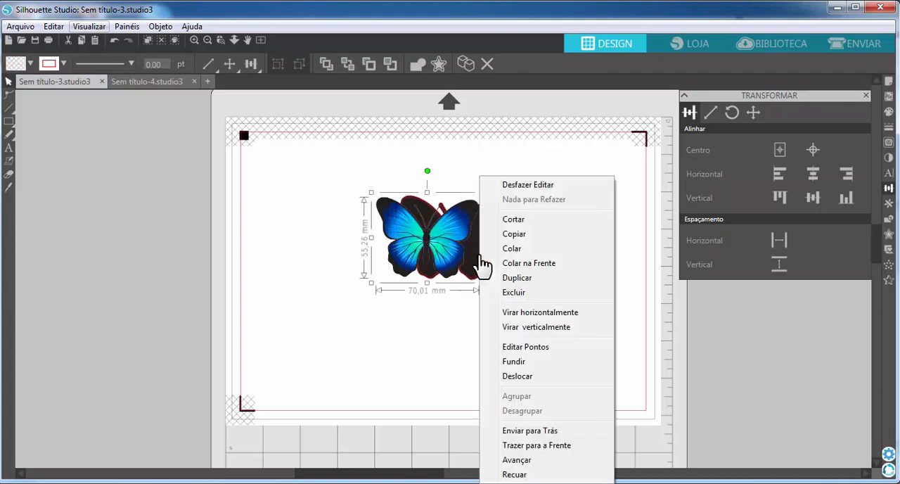
{"action": "left_click", "coordinate": [534, 447]}
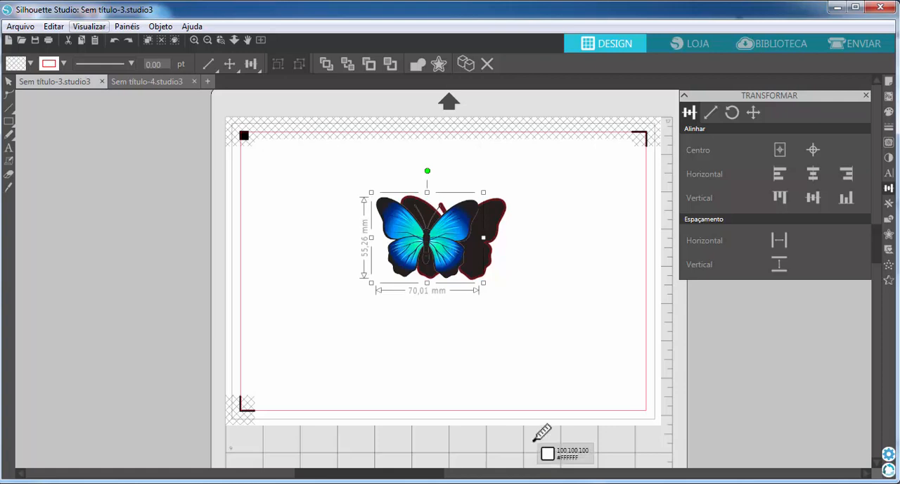
{"action": "left_click", "coordinate": [534, 441]}
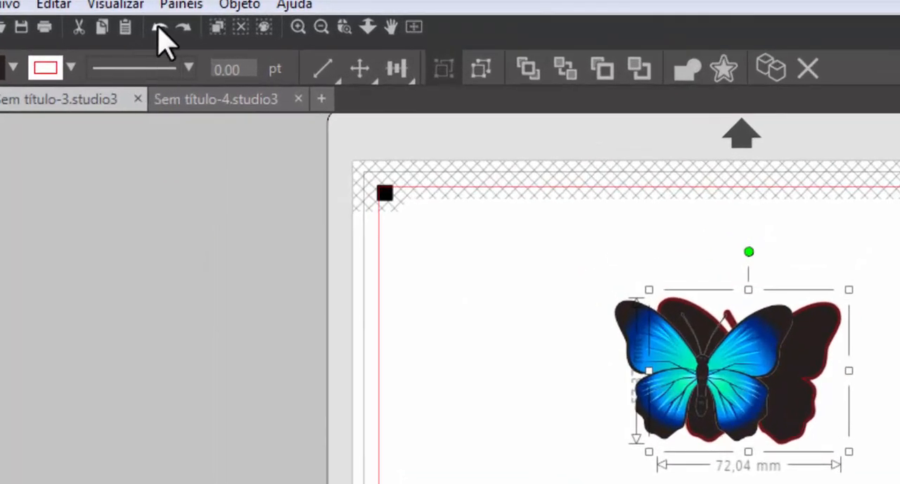
Step: Undo the butterfly image's stacking and position changes, redo them, and undo them again
{"action": "left_click", "coordinate": [158, 30]}
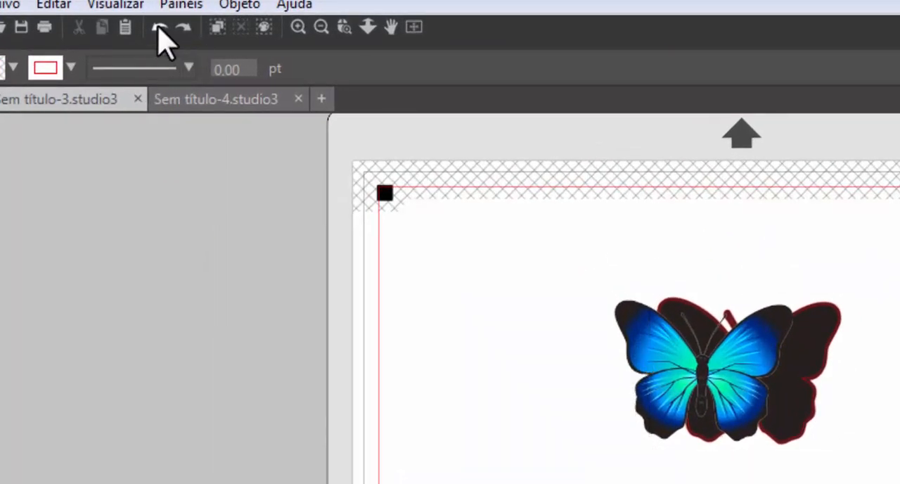
{"action": "left_click", "coordinate": [159, 30]}
{"action": "left_click", "coordinate": [158, 29]}
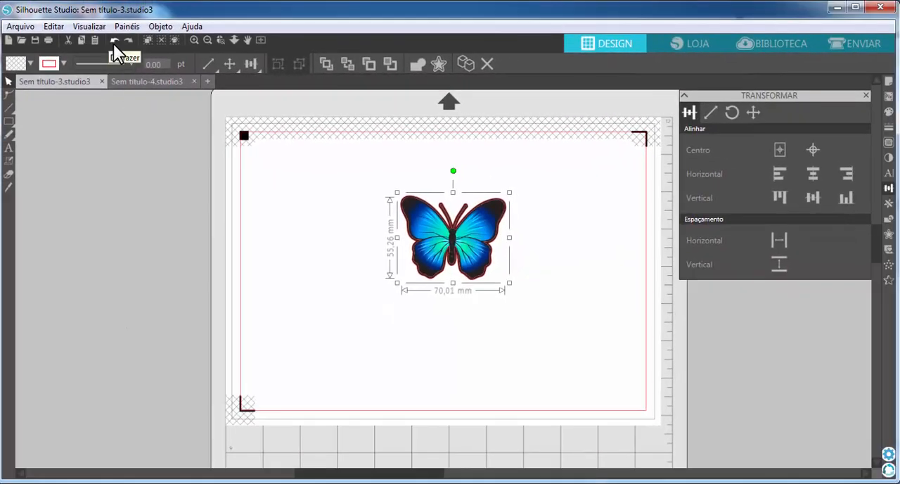
{"action": "left_click", "coordinate": [129, 36]}
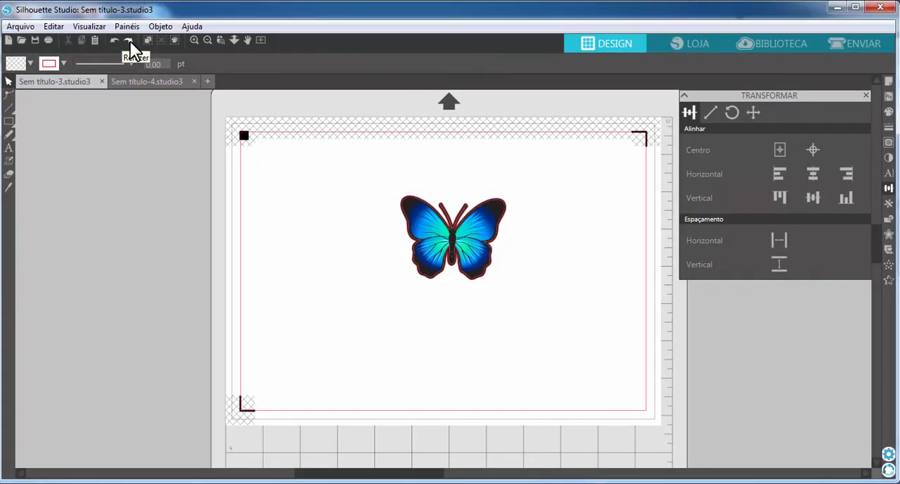
{"action": "left_click", "coordinate": [130, 41]}
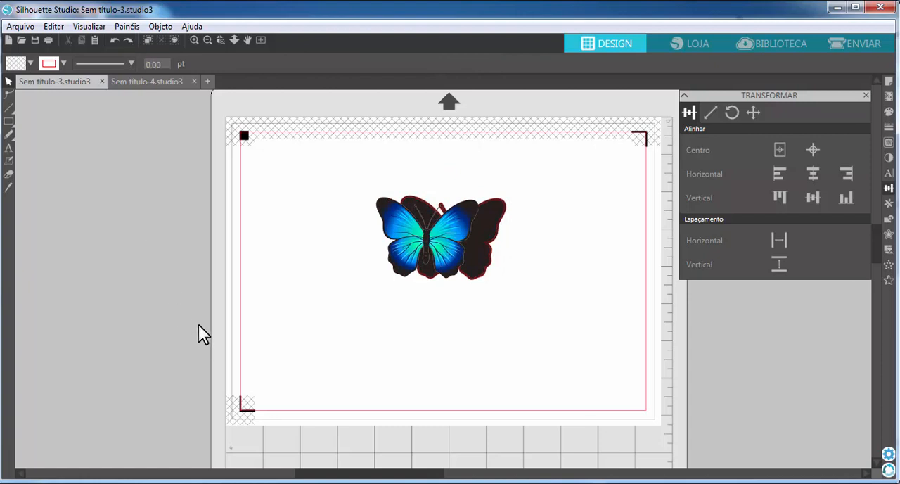
{"action": "key", "text": "ctrl+z"}
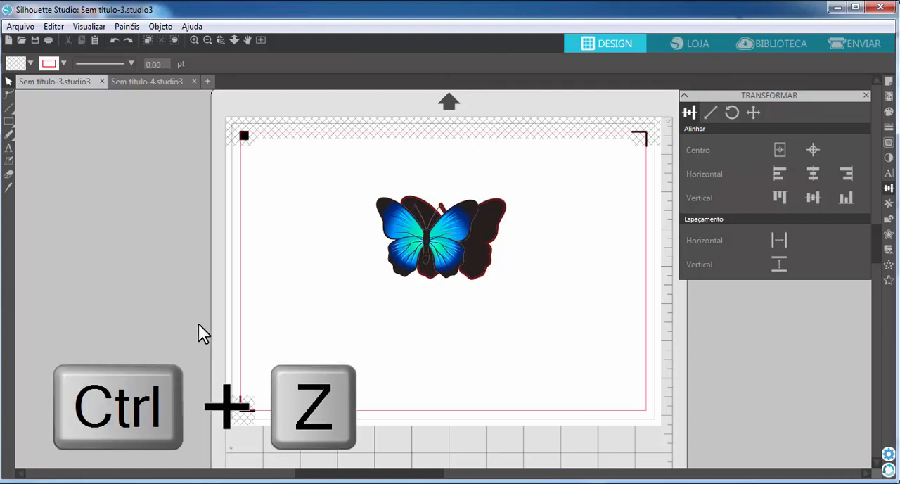
{"action": "key", "text": "ctrl+z"}
{"action": "key", "text": "ctrl+z"}
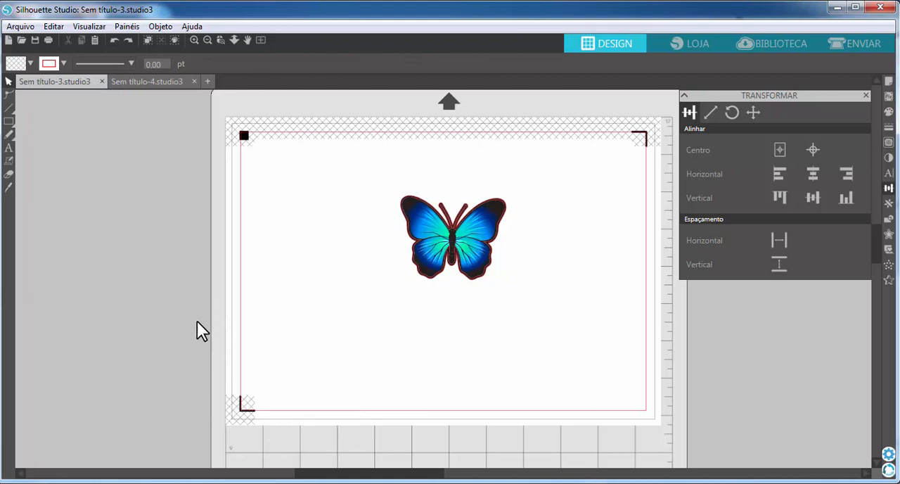
Step: Group the blue butterfly image with the offset and cut outline, and move the group beside the black registration mark
{"action": "left_click_drag", "start_coordinate": [270, 346], "coordinate": [558, 135]}
{"action": "right_click", "coordinate": [484, 240]}
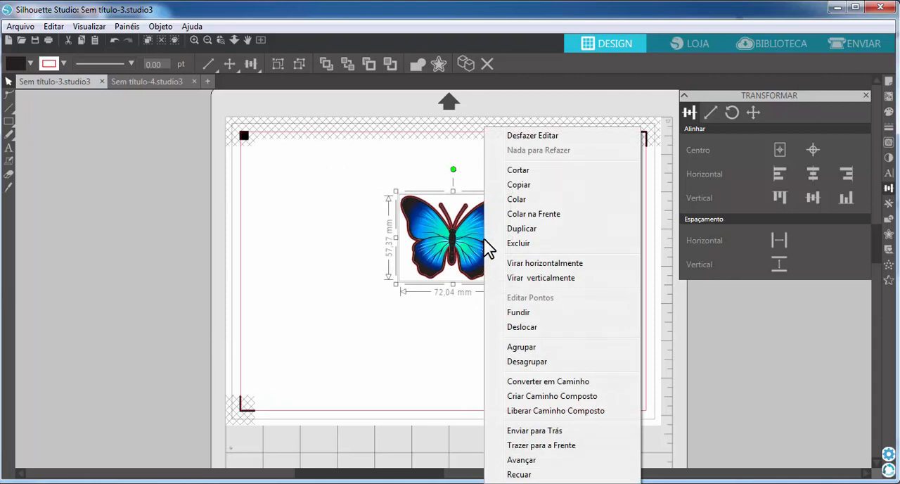
{"action": "left_click", "coordinate": [519, 347]}
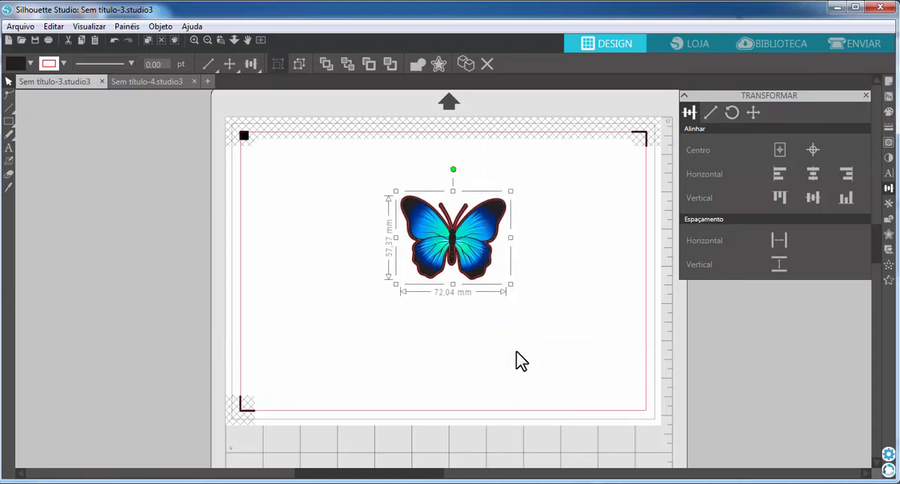
{"action": "left_click_drag", "start_coordinate": [477, 271], "coordinate": [278, 218]}
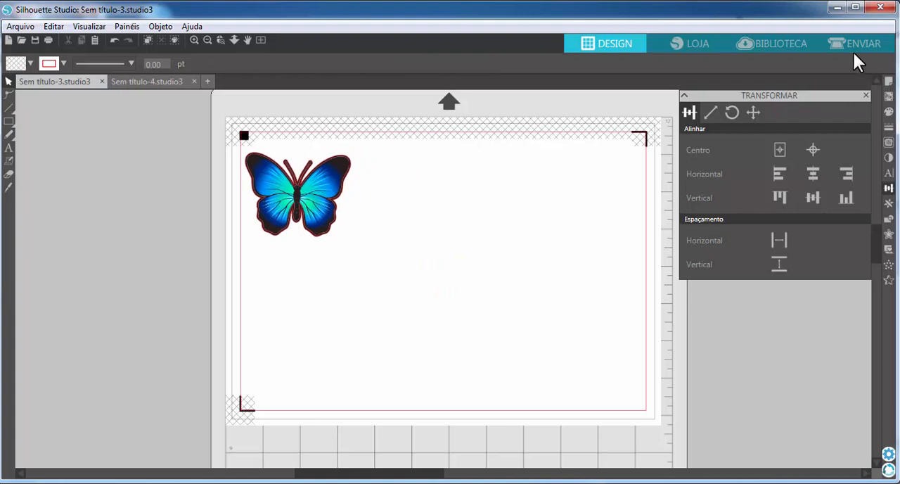
Step: Open the send view, examine the cut line around the butterfly up close, and return to the full-page view
{"action": "left_click", "coordinate": [851, 48]}
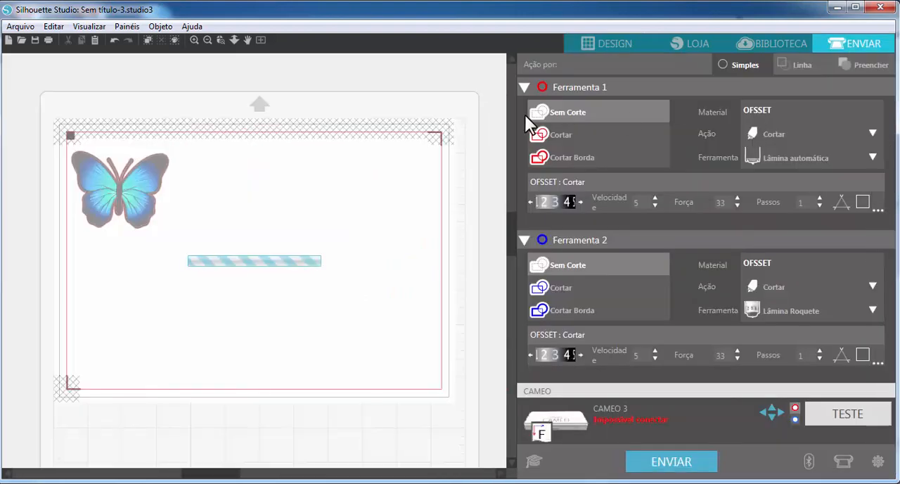
{"action": "left_click", "coordinate": [228, 46]}
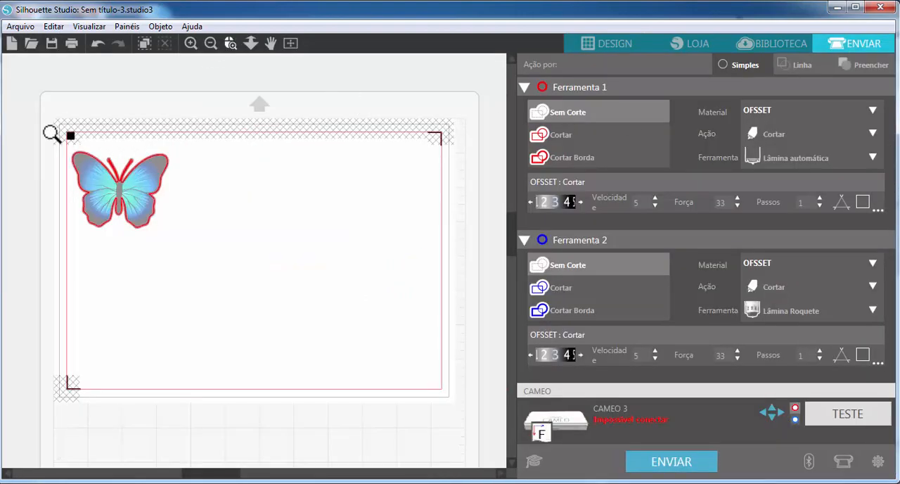
{"action": "left_click_drag", "start_coordinate": [53, 133], "coordinate": [260, 249]}
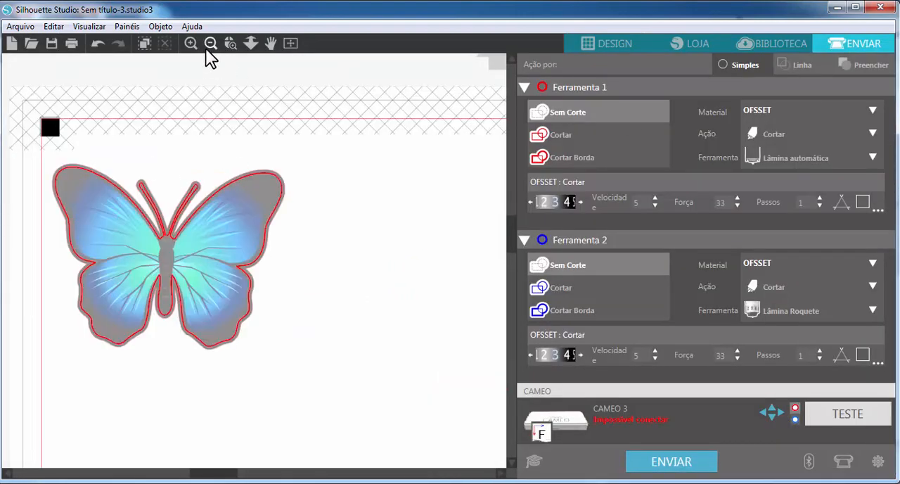
{"action": "left_click_drag", "start_coordinate": [204, 178], "coordinate": [343, 228]}
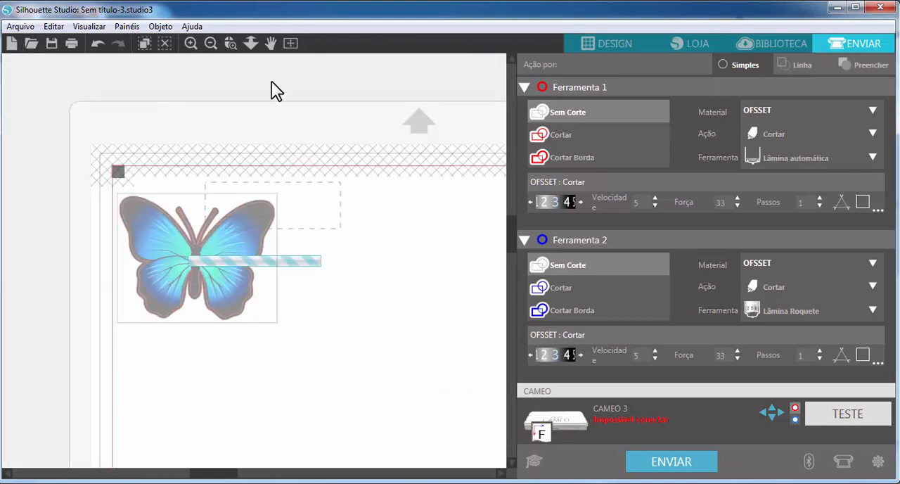
{"action": "left_click", "coordinate": [227, 45]}
{"action": "left_click_drag", "start_coordinate": [331, 168], "coordinate": [183, 297]}
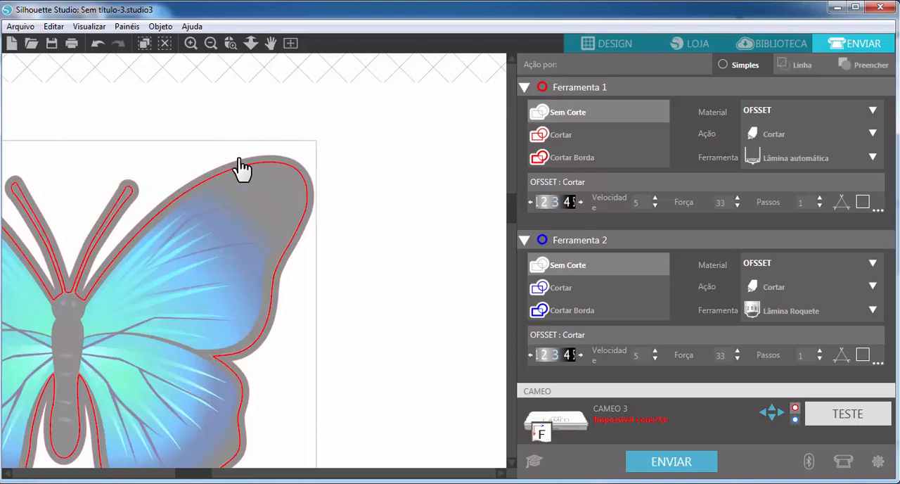
{"action": "left_click", "coordinate": [290, 43]}
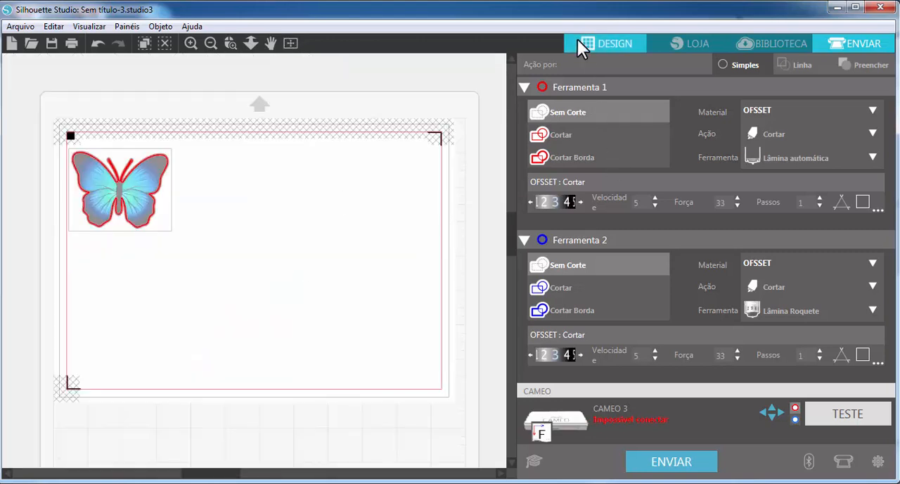
Step: Return to the design view and duplicate the grouped butterfly to the right three times, making a row of four
{"action": "left_click", "coordinate": [610, 45]}
{"action": "left_click", "coordinate": [321, 221]}
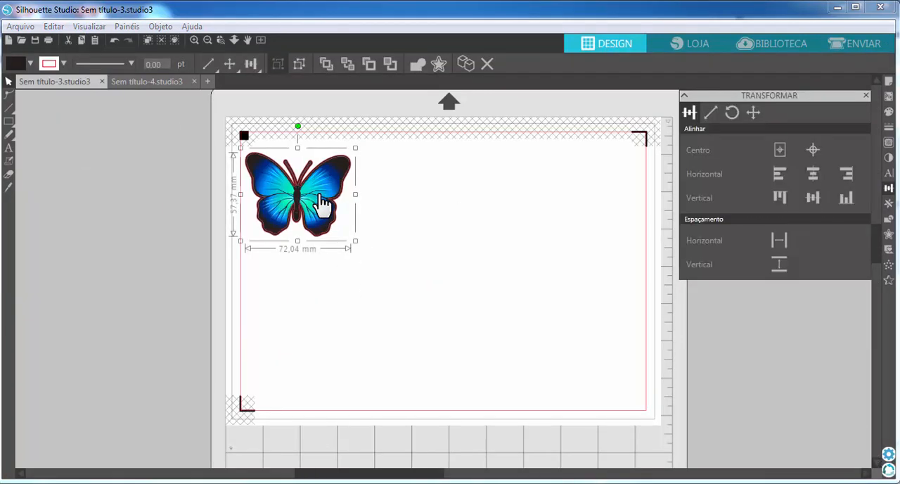
{"action": "left_click", "coordinate": [889, 203]}
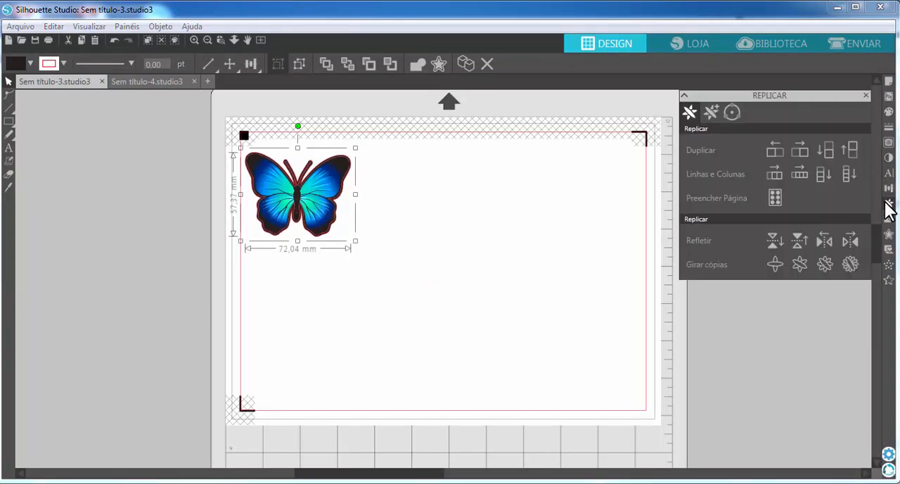
{"action": "left_click", "coordinate": [800, 150]}
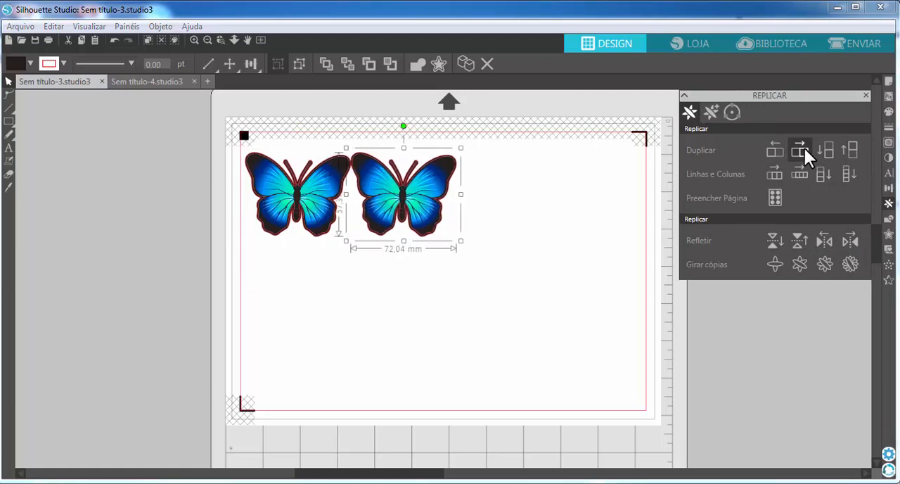
{"action": "left_click", "coordinate": [801, 149]}
{"action": "left_click", "coordinate": [800, 149]}
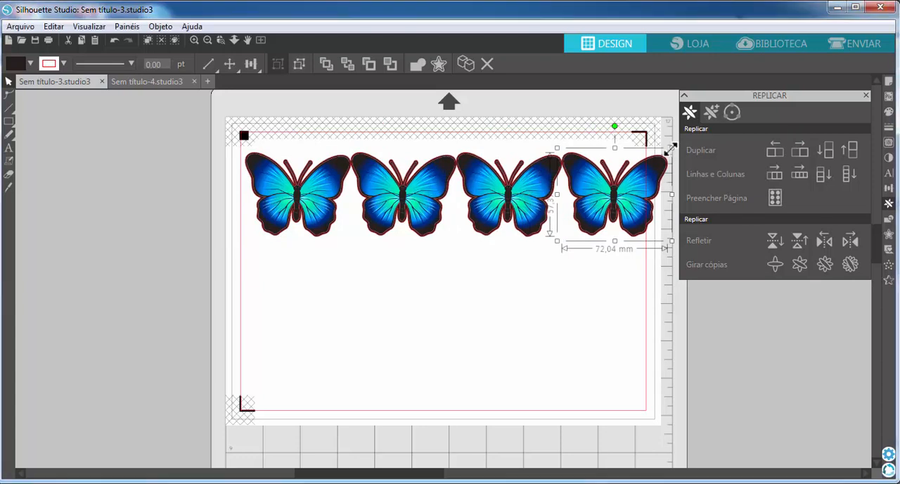
Step: Shrink the fourth butterfly to fit inside the cut border, and duplicate the whole row downward twice
{"action": "left_click_drag", "start_coordinate": [673, 148], "coordinate": [621, 195]}
{"action": "left_click", "coordinate": [524, 315]}
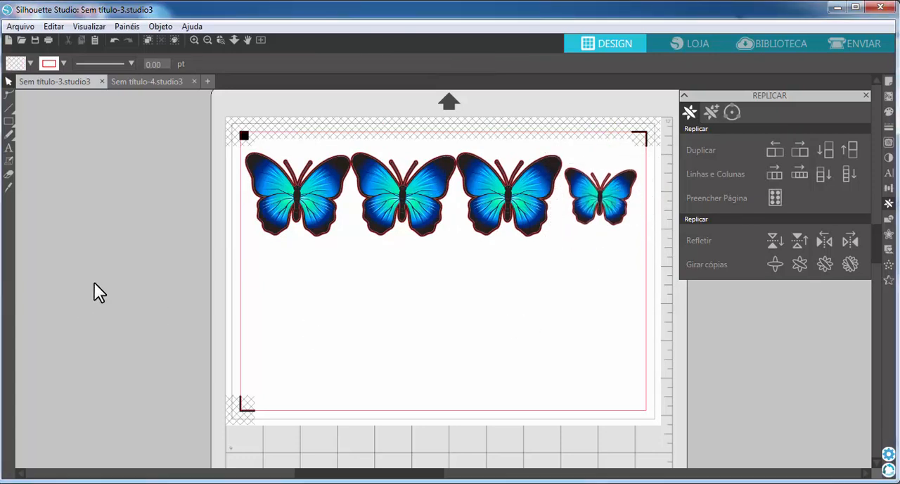
{"action": "left_click_drag", "start_coordinate": [94, 283], "coordinate": [655, 125]}
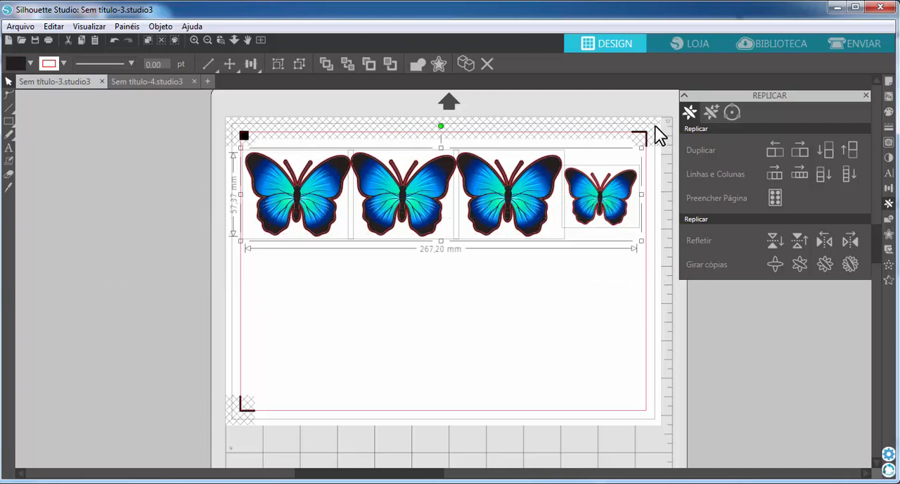
{"action": "key", "text": "ctrl+Down"}
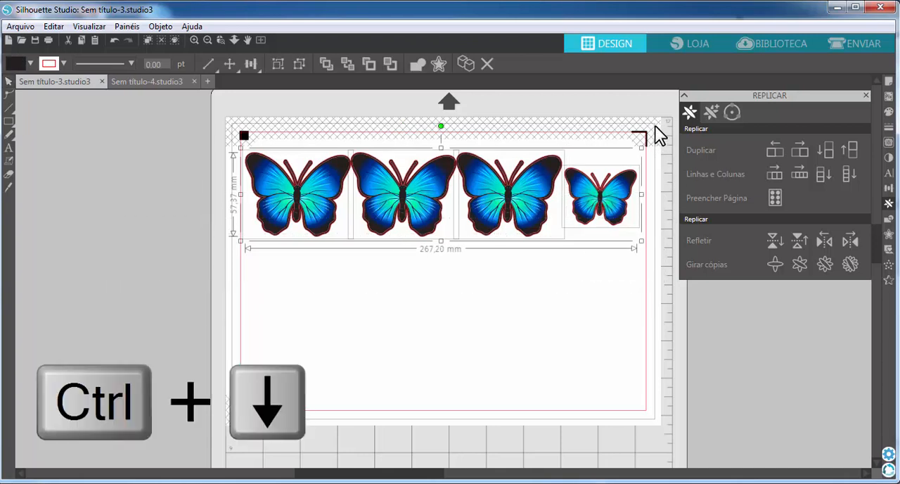
{"action": "key", "text": "ctrl+Down"}
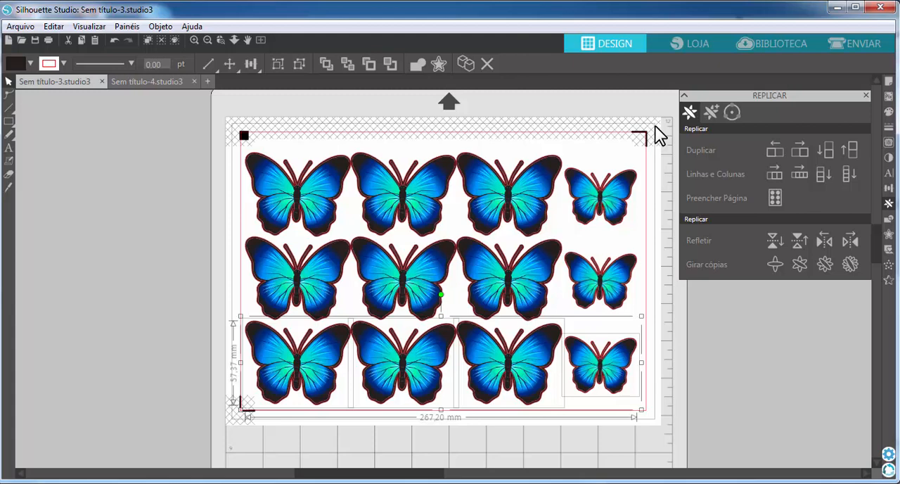
Step: Start printing the page, choose the EPSON L800 Series printer, and open its printing preferences
{"action": "left_click", "coordinate": [45, 40]}
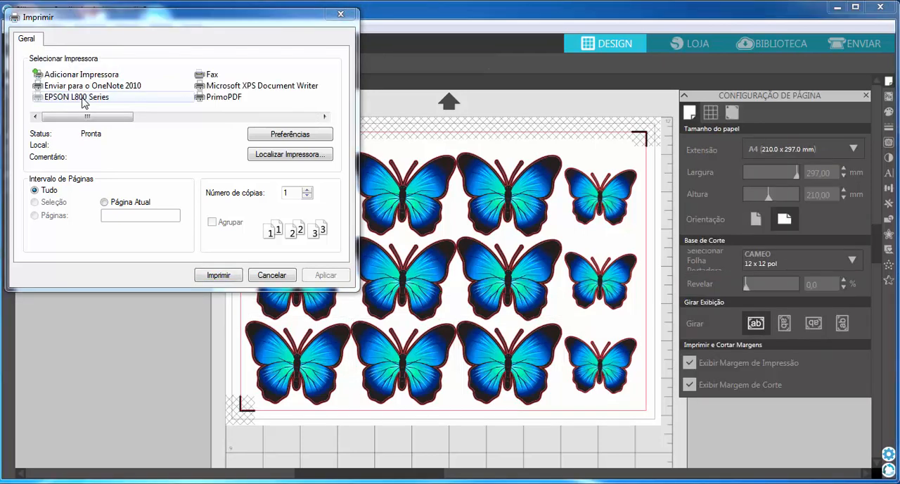
{"action": "left_click", "coordinate": [83, 102]}
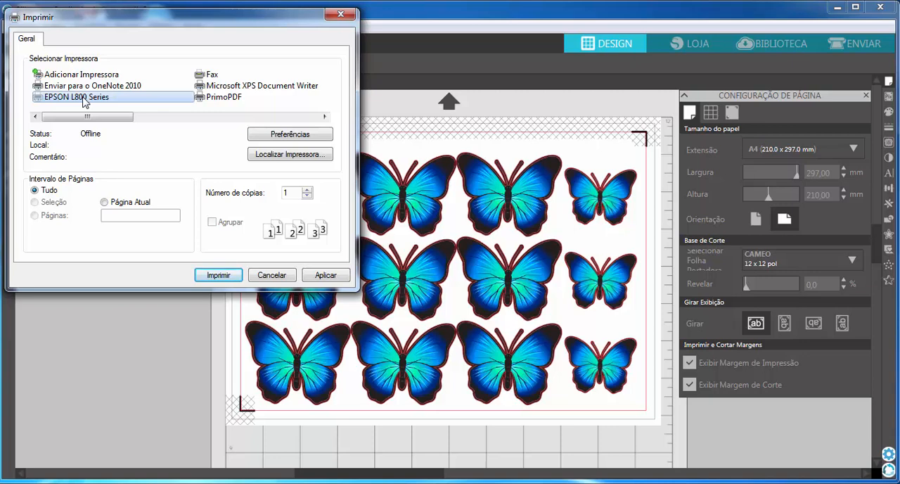
{"action": "left_click", "coordinate": [81, 99]}
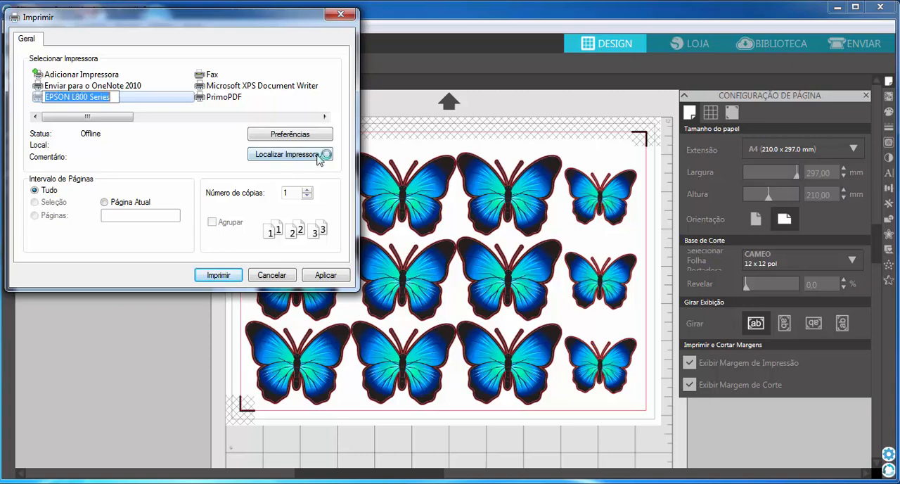
{"action": "left_click", "coordinate": [308, 137]}
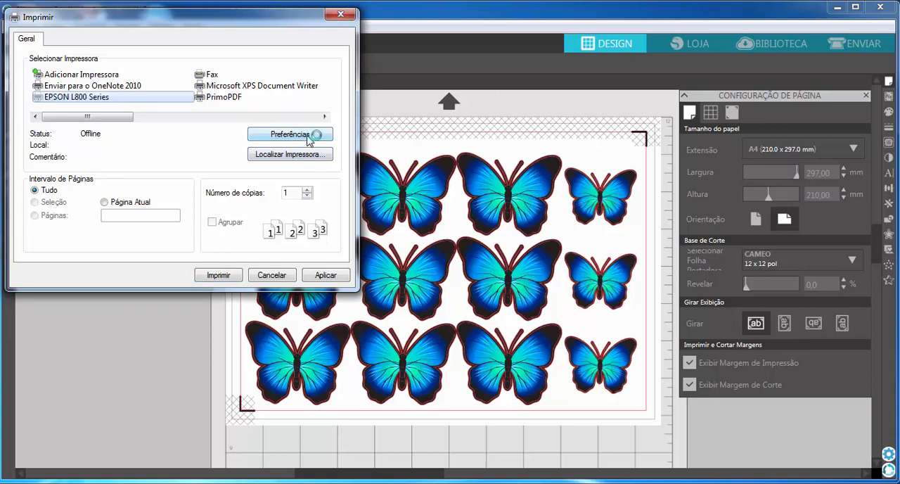
Step: Set the print quality to Photo and the paper type to Photo Paper Glossy, and accept the preferences
{"action": "left_click", "coordinate": [224, 159]}
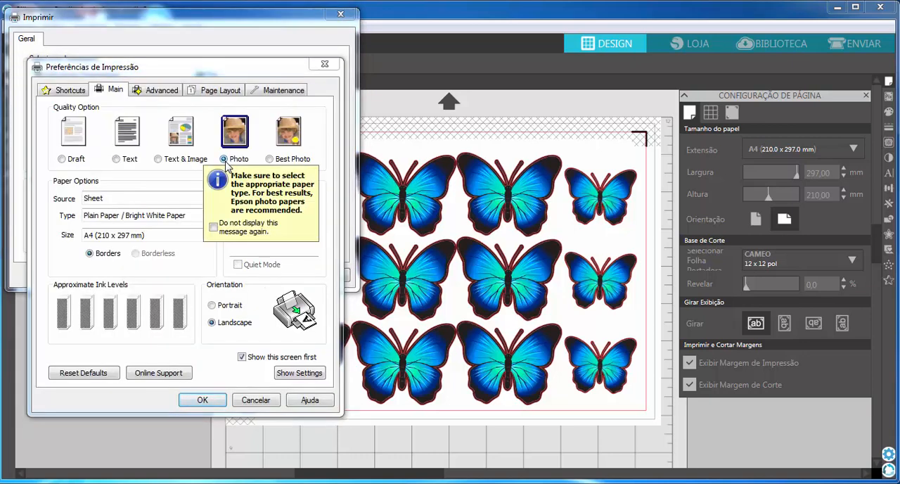
{"action": "left_click", "coordinate": [147, 216]}
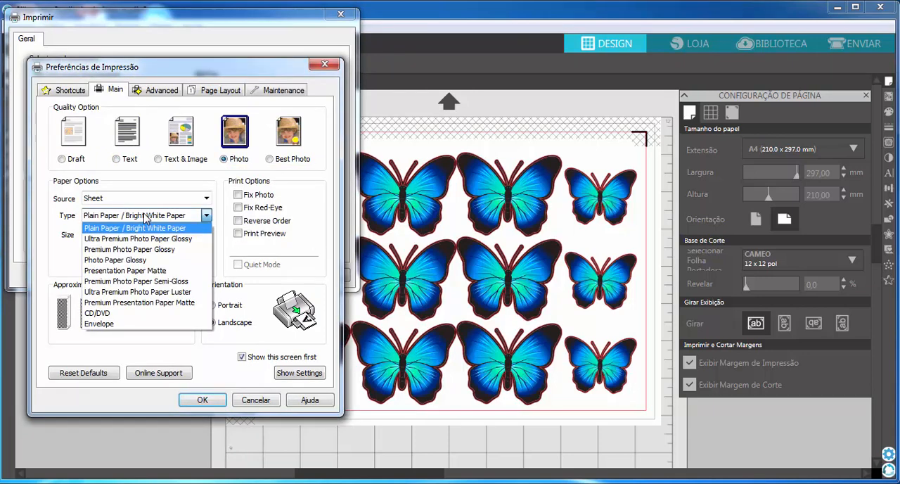
{"action": "left_click", "coordinate": [135, 260]}
{"action": "left_click", "coordinate": [159, 217]}
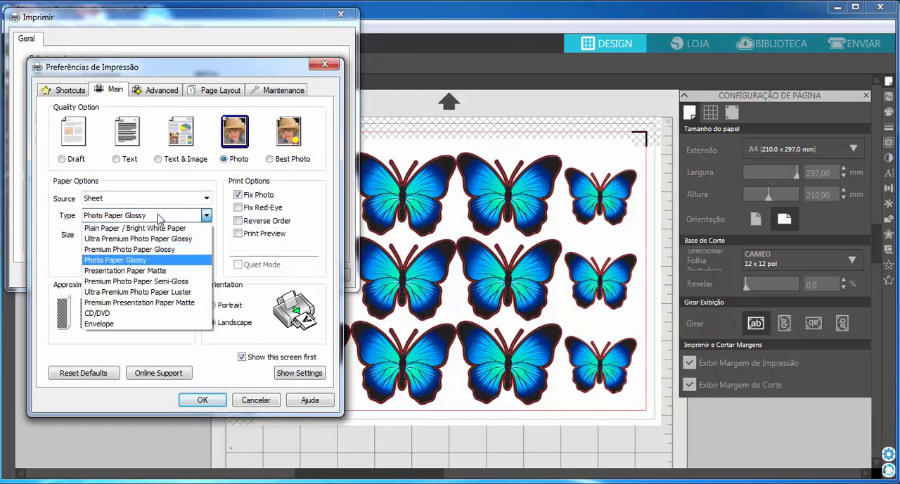
{"action": "left_click", "coordinate": [127, 261]}
{"action": "left_click", "coordinate": [203, 400]}
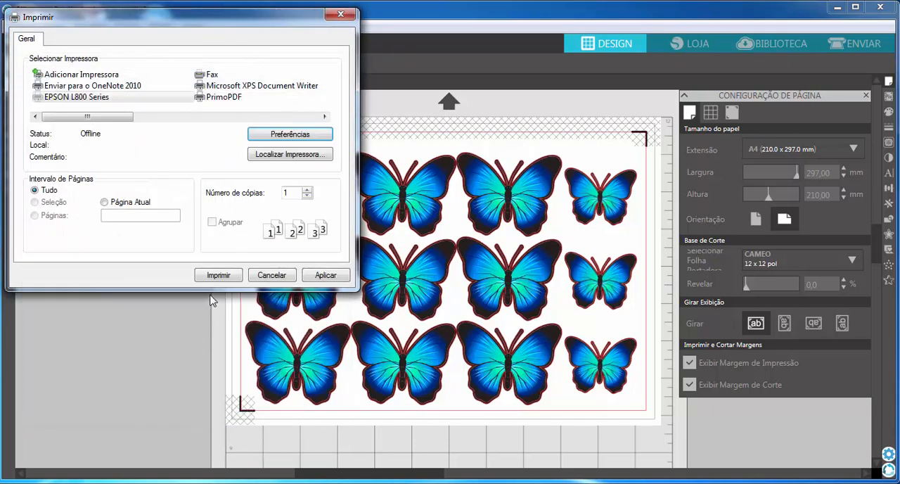